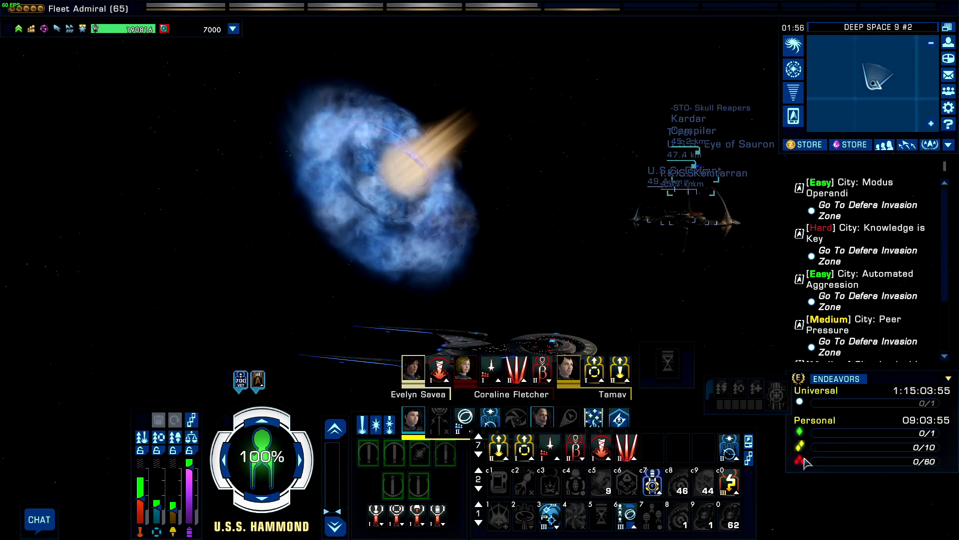
- Expand the power tray to show all ten rows and cycle the tray number assigned to its fourth row
click(748, 457)
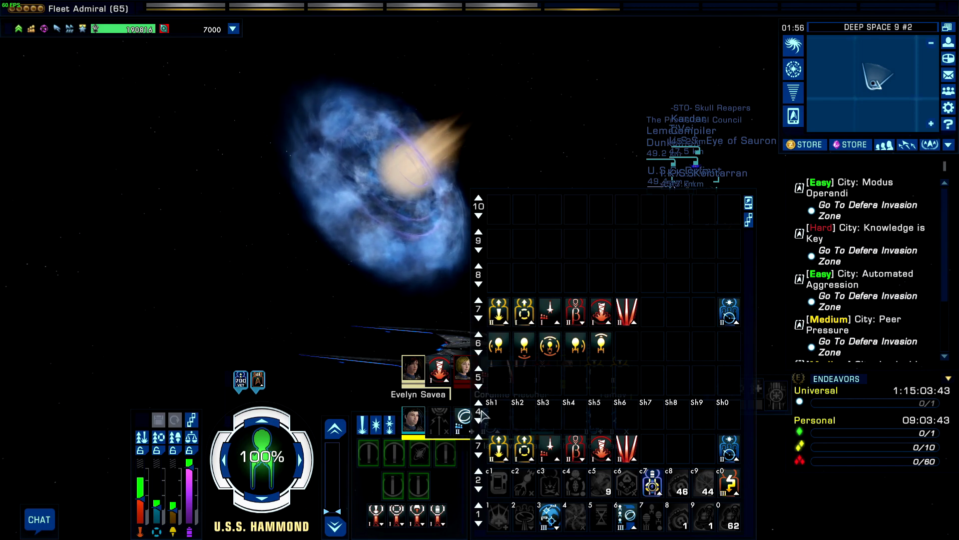
click(478, 402)
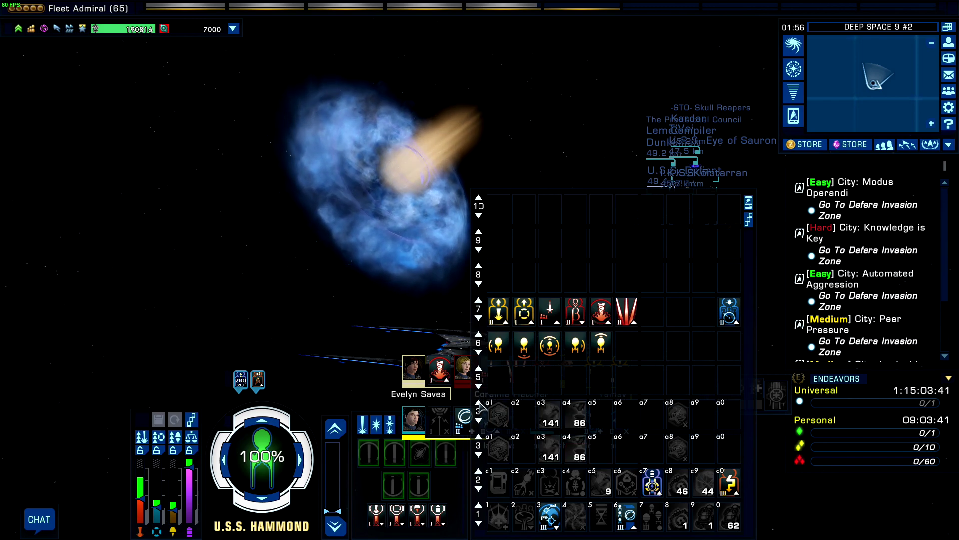
click(479, 402)
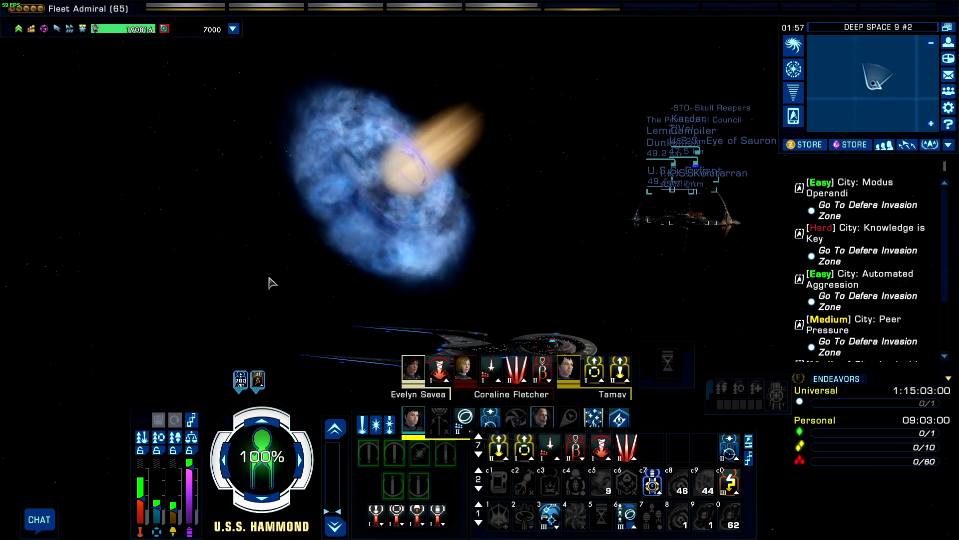
- Trigger the abilities slotted in tray 7 repeatedly through the ship's existing keybind
drag(270, 283, 313, 329)
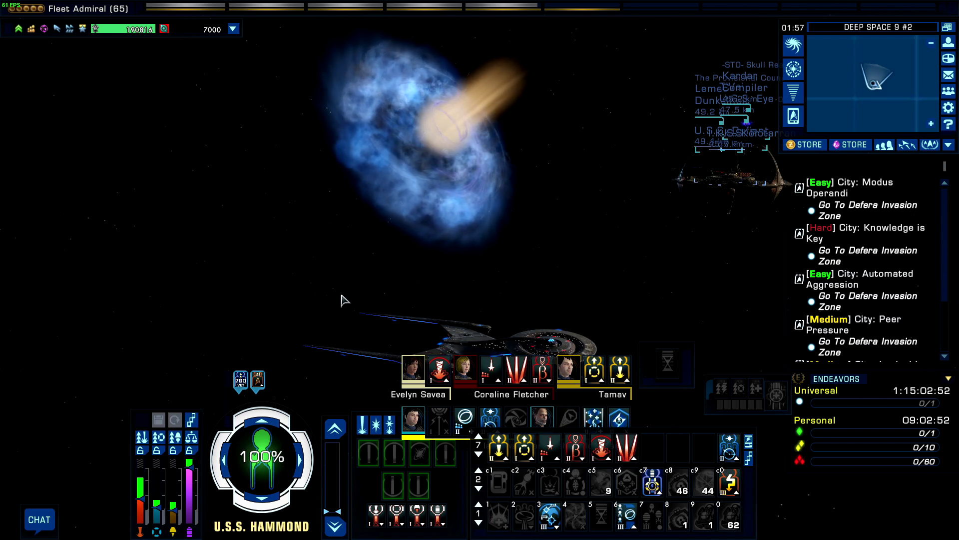
key(space)
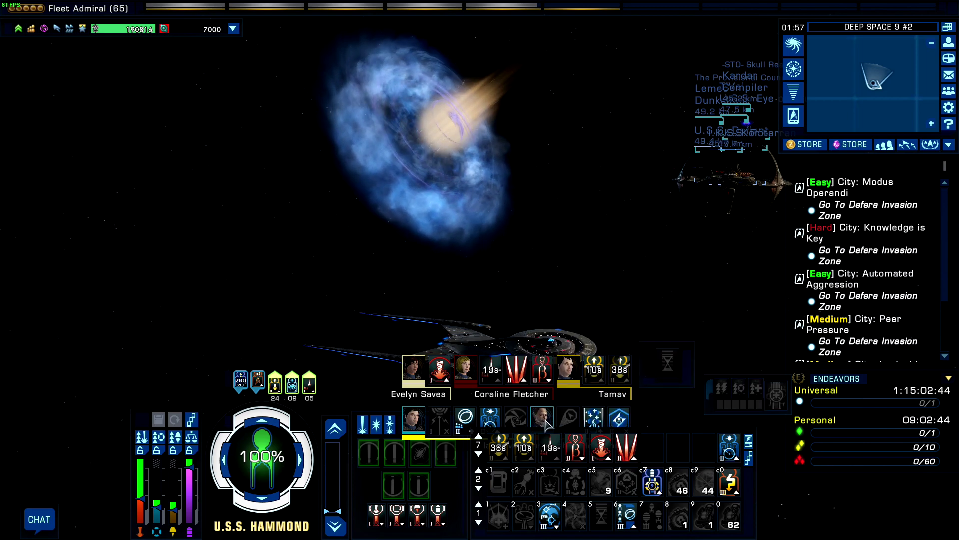
click(497, 446)
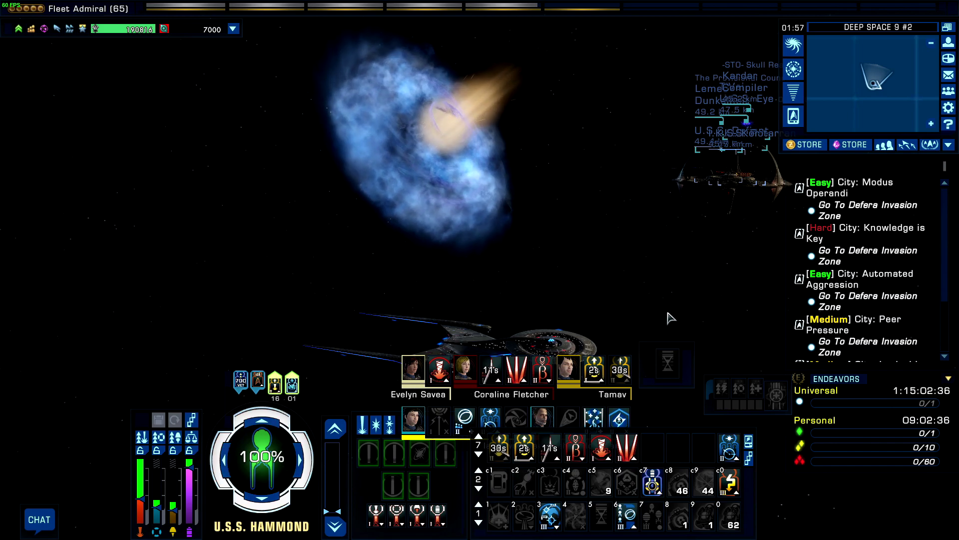
key(space)
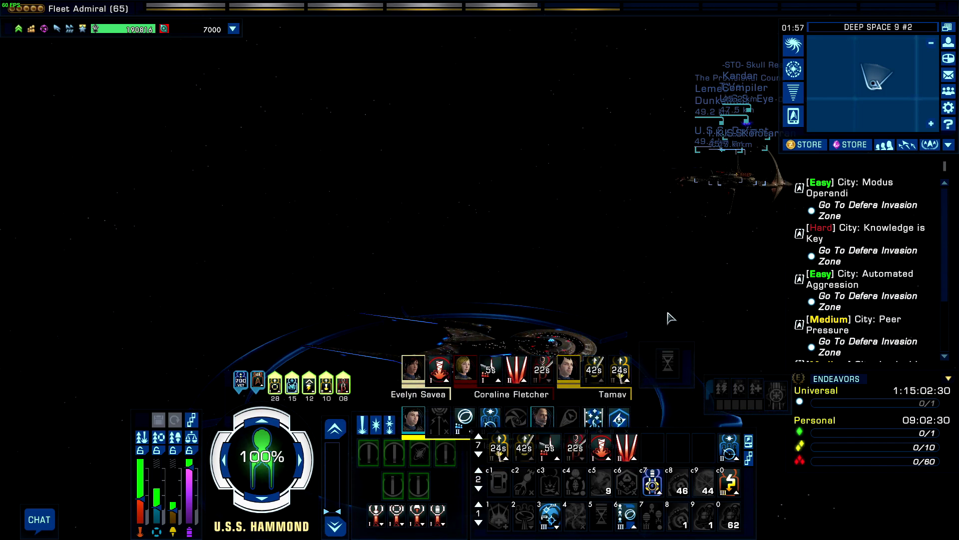
key(space)
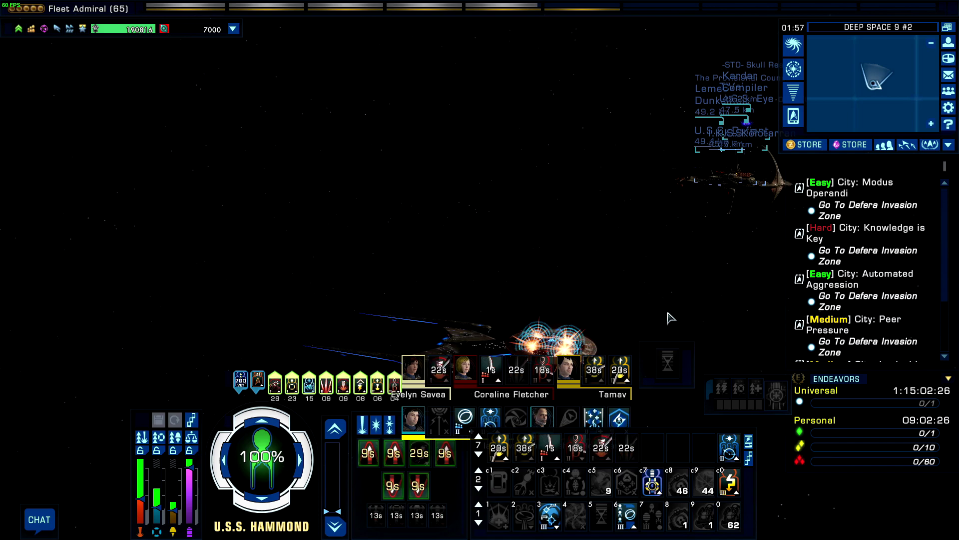
key(space)
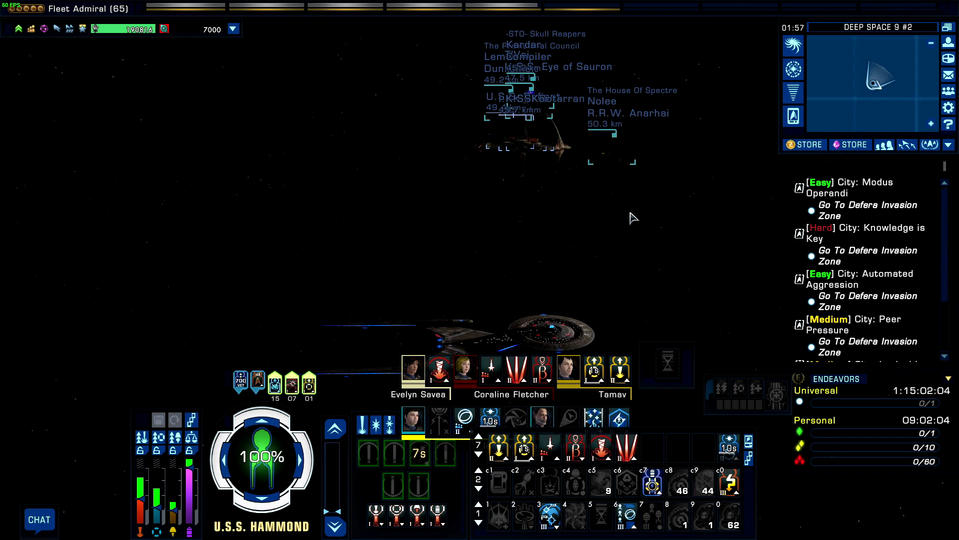
key(space)
key(space)
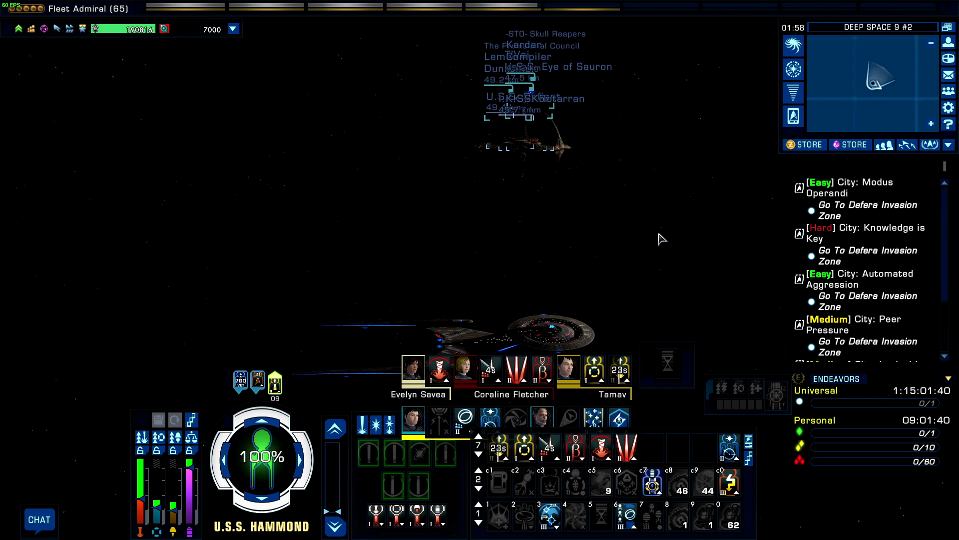
drag(608, 251, 153, 327)
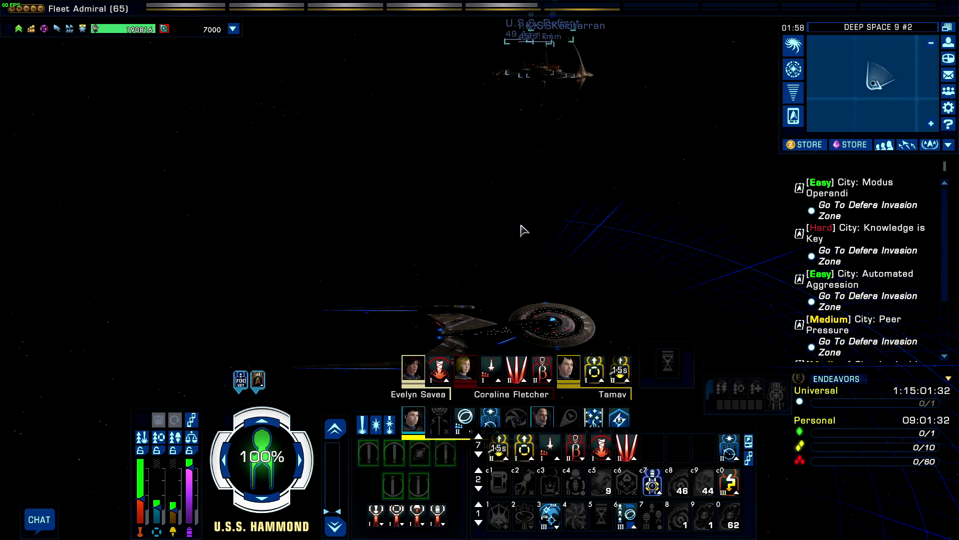
mouse_move(520, 229)
mouse_down()
mouse_move(495, 215)
mouse_move(515, 242)
mouse_up()
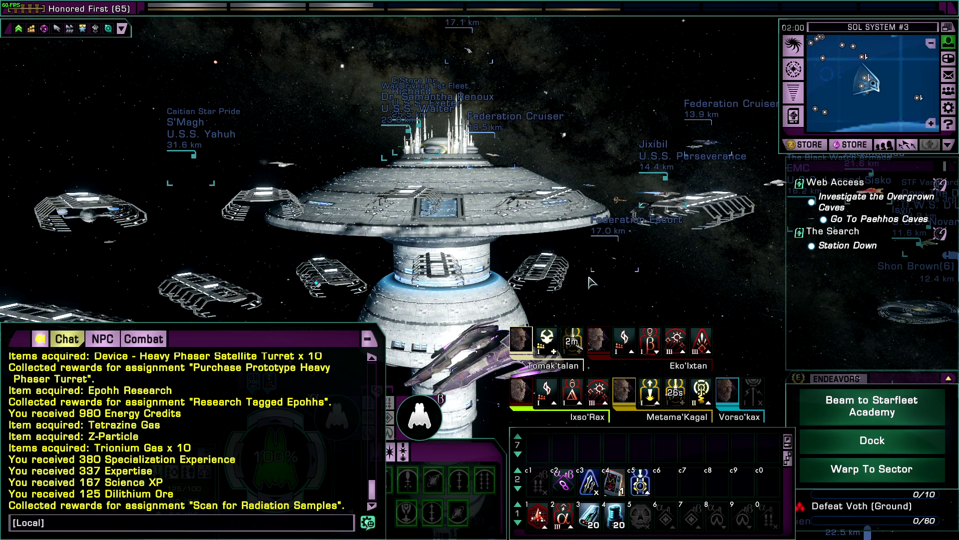
- Use the Datachip - The History of New Romulus, Vol. 2, Ch. 3 stored in tray 2
drag(581, 285, 632, 282)
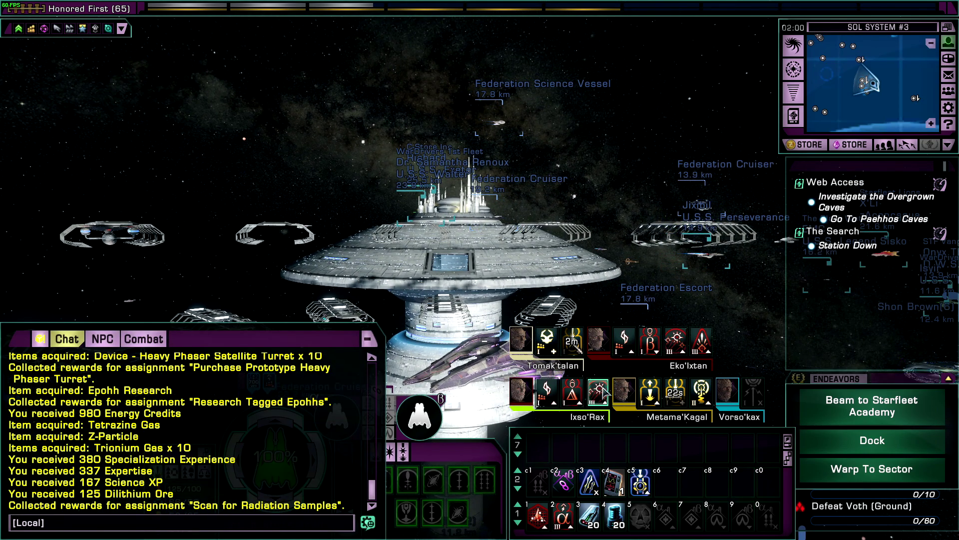
click(613, 481)
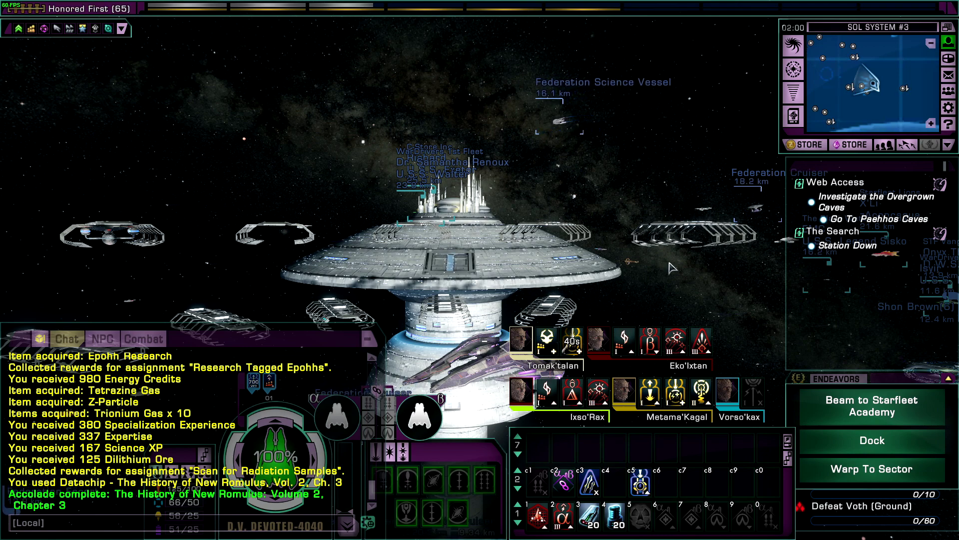
mouse_move(910, 2)
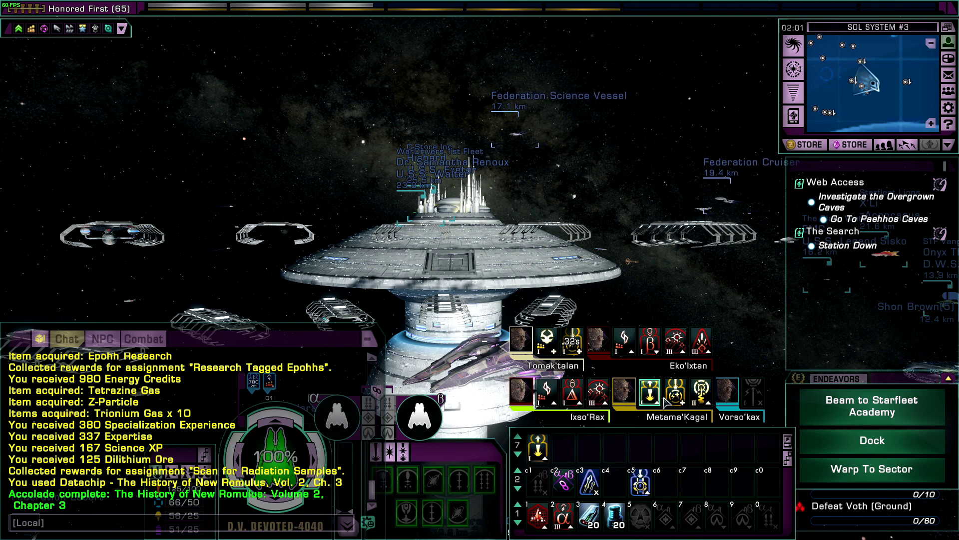
- Place engineering and tactical bridge officer abilities in tray 7's first seven slots, and move the alpha ability from tray 1 to its ninth slot
drag(650, 390, 538, 446)
drag(675, 391, 591, 448)
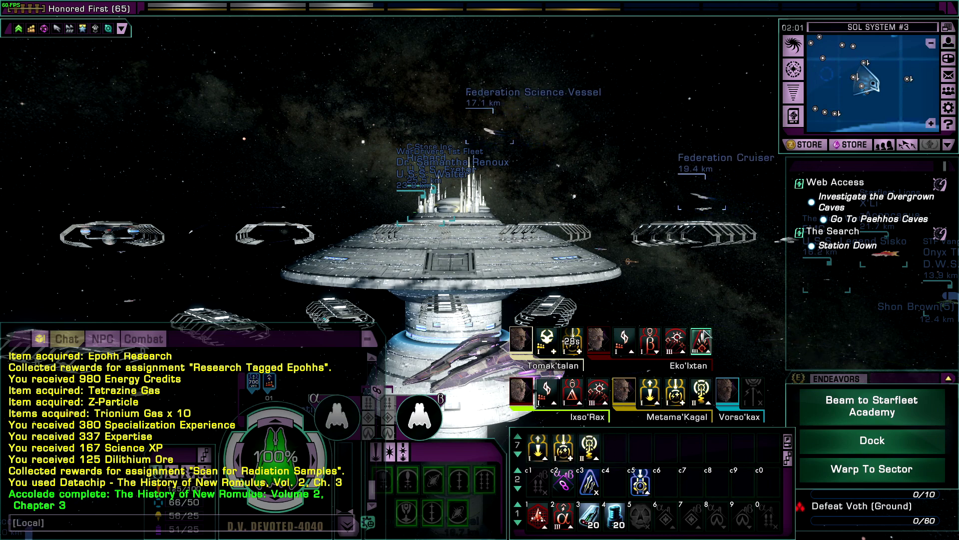
drag(702, 340, 615, 446)
drag(675, 339, 666, 448)
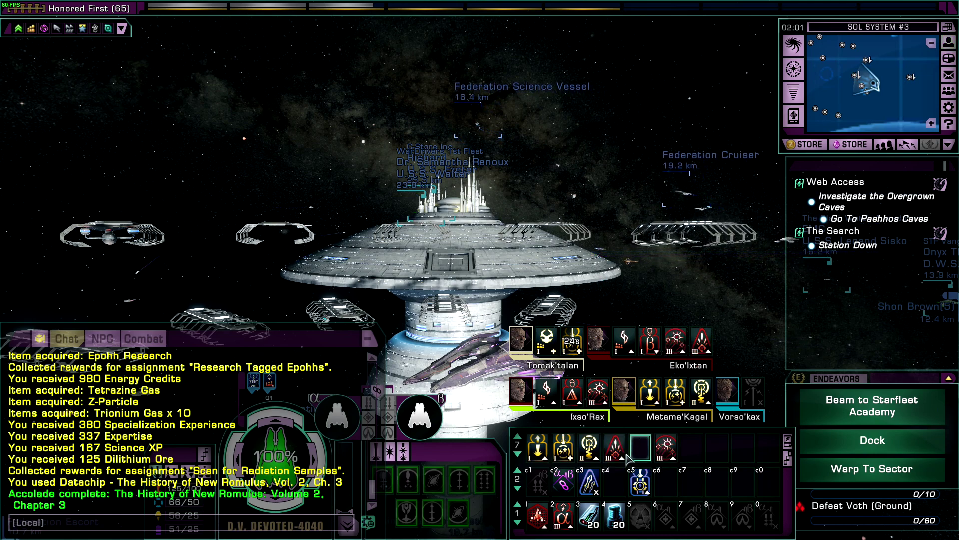
drag(650, 340, 615, 446)
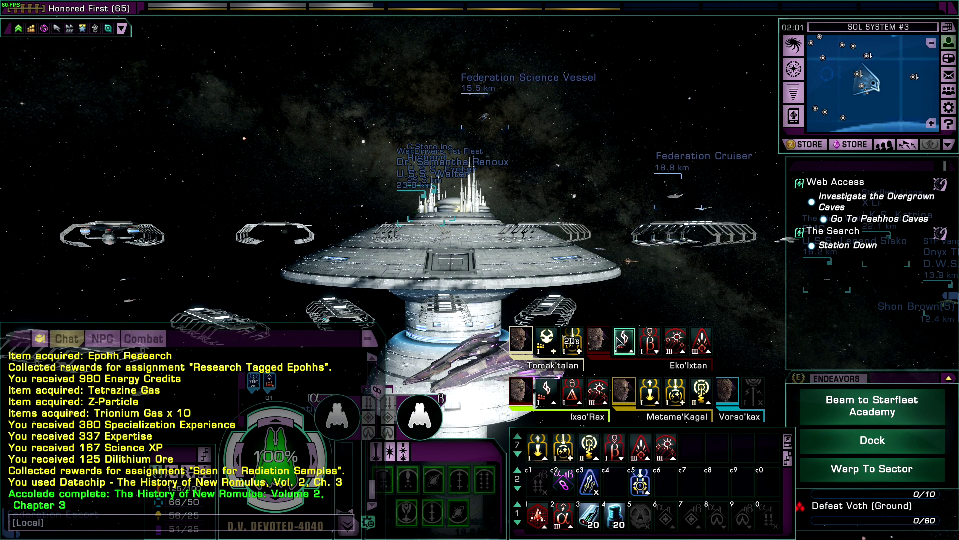
drag(625, 341, 691, 446)
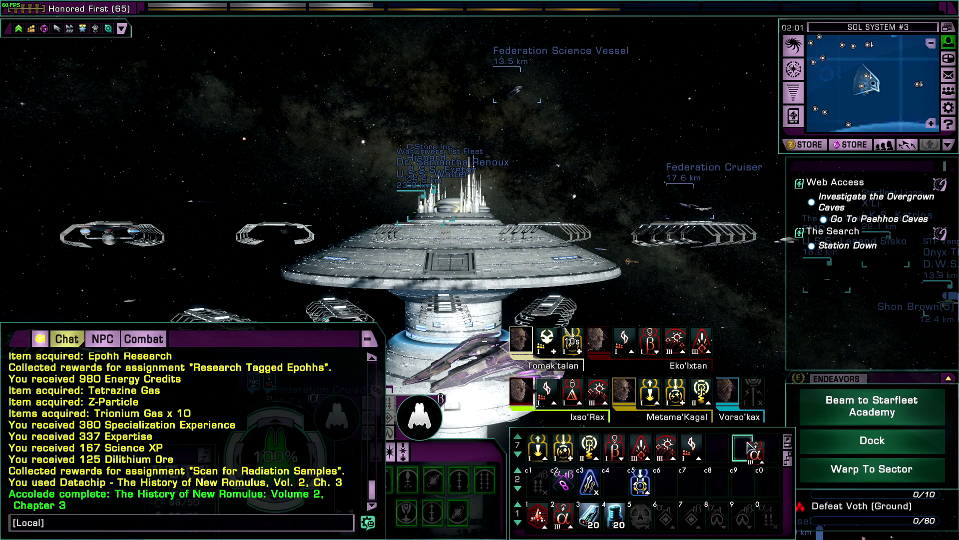
drag(748, 448, 744, 447)
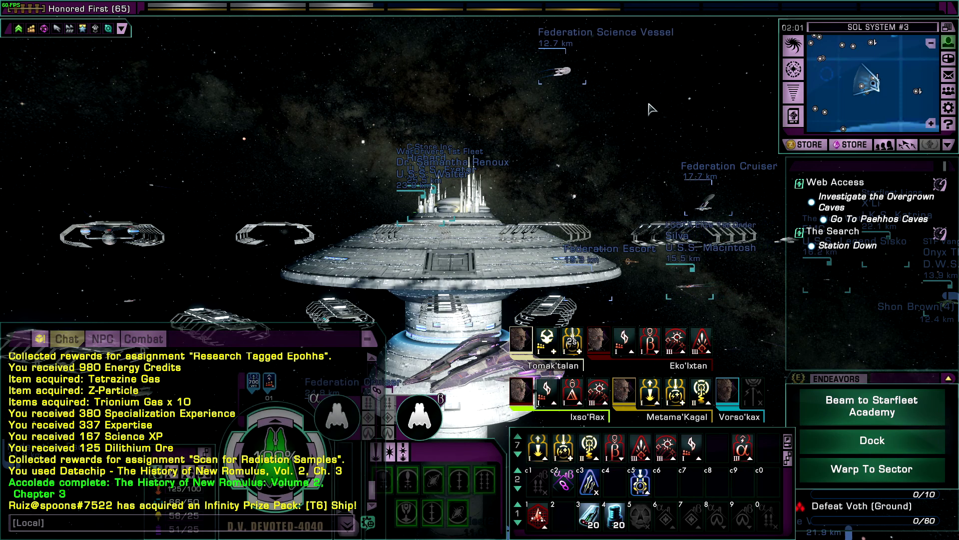
- Minimize the game and enlarge the STO Stuff desktop group to reveal more of its shortcuts
drag(754, 122, 709, 97)
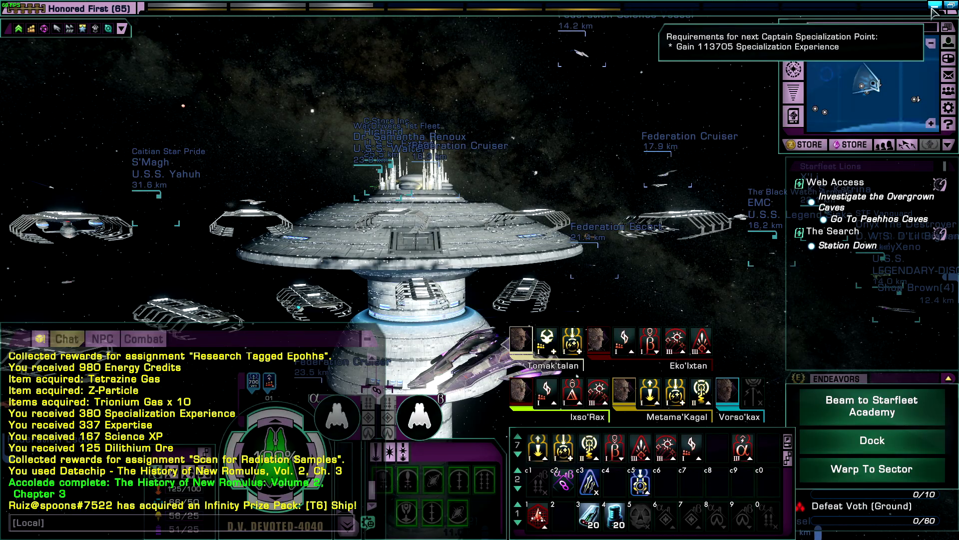
click(933, 6)
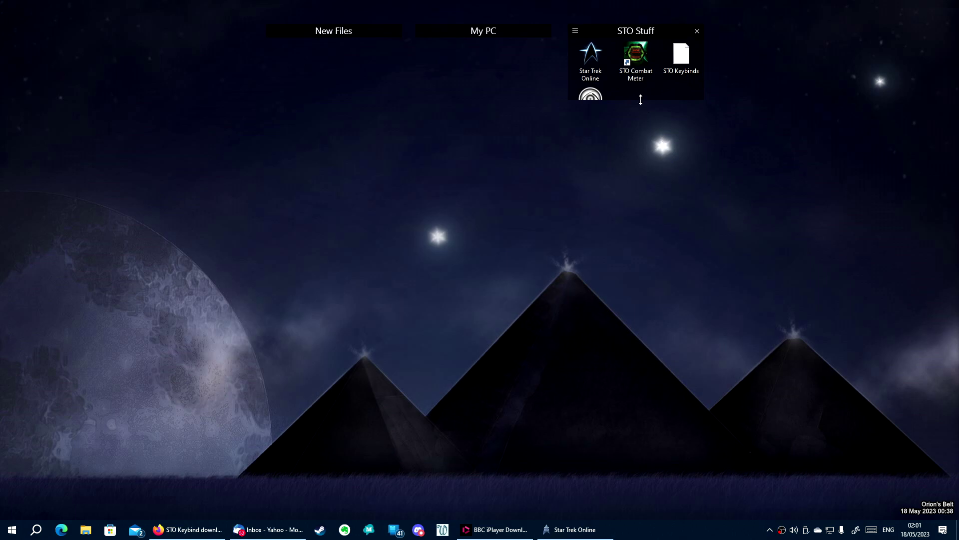
drag(641, 103, 641, 117)
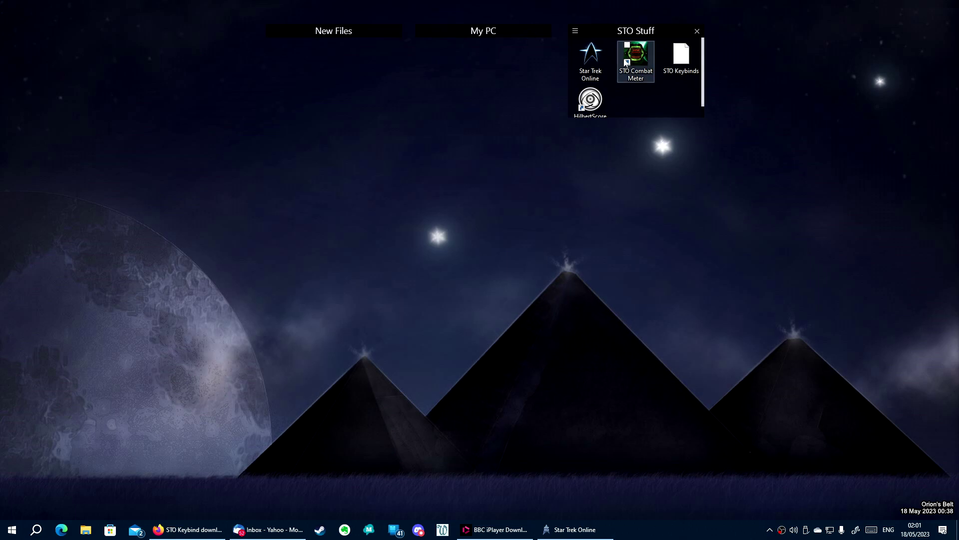
mouse_move(552, 23)
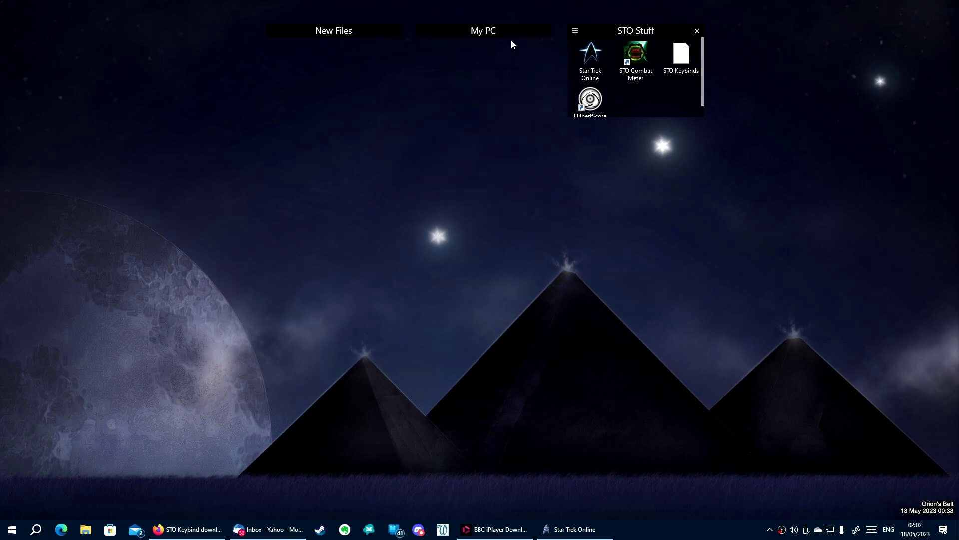
click(648, 79)
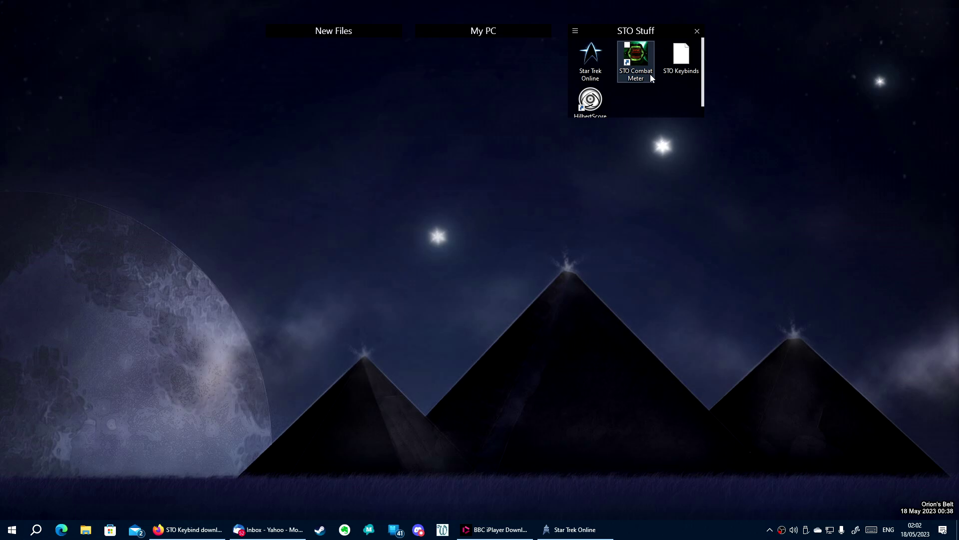
click(685, 75)
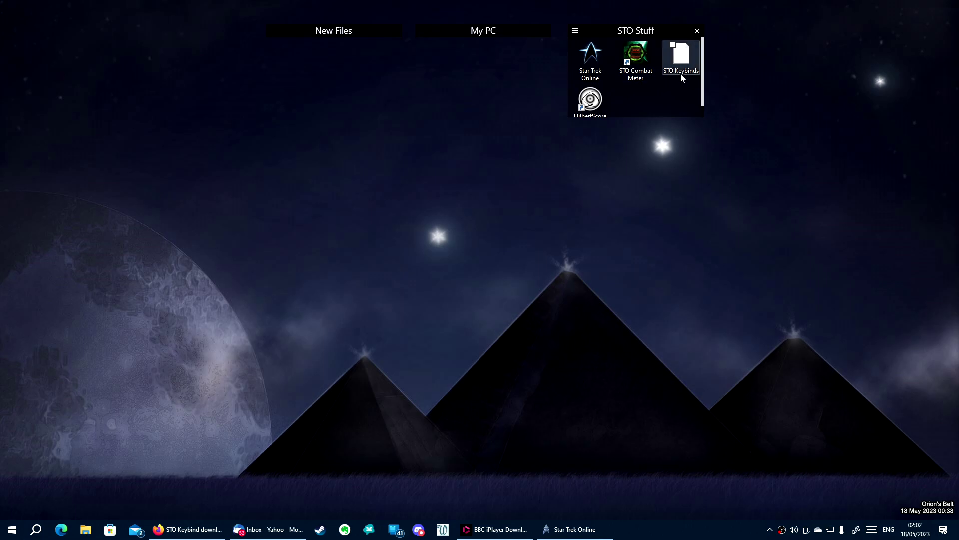
click(346, 407)
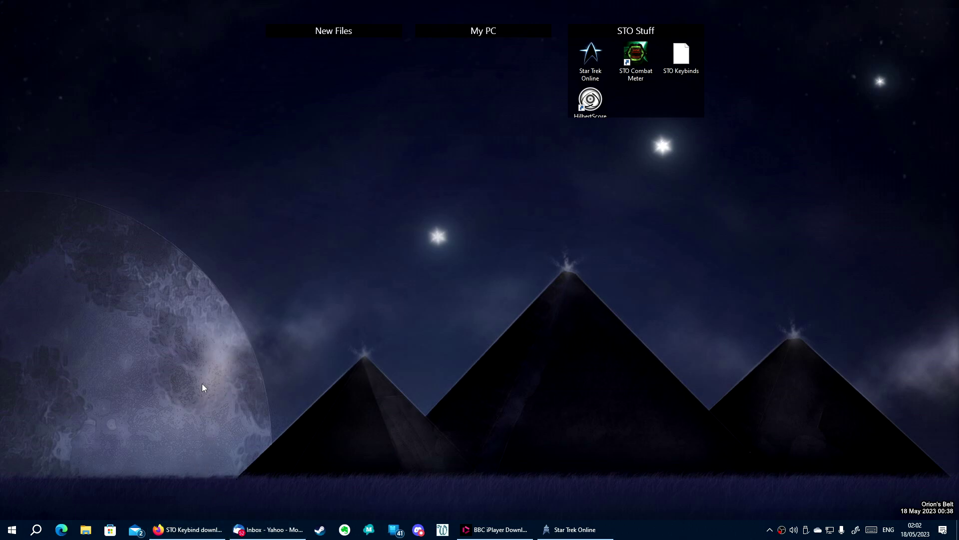
- Switch to Firefox to view the STO Keybind download page and browse the Star Trek Online news page, and minimize the browser
click(192, 529)
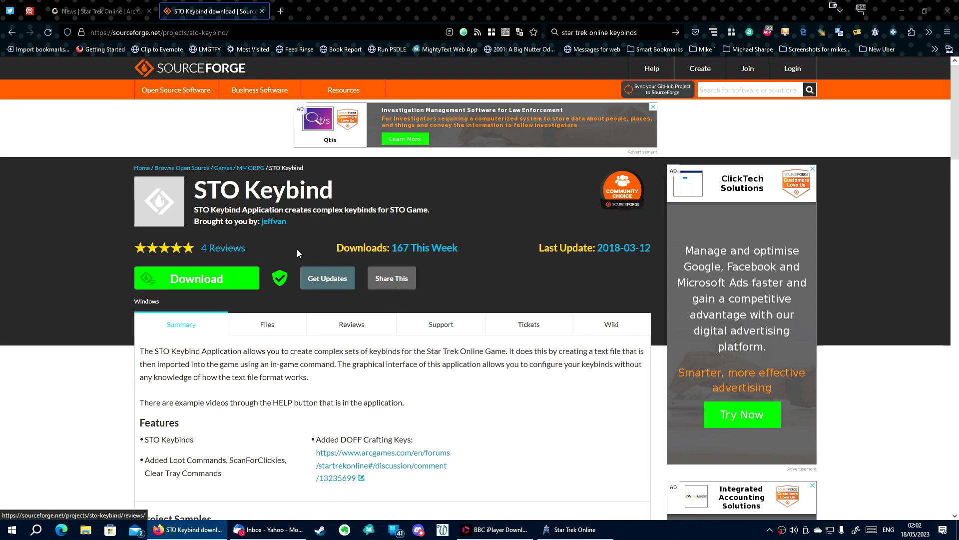
click(128, 5)
scroll(460, 229, down, 10)
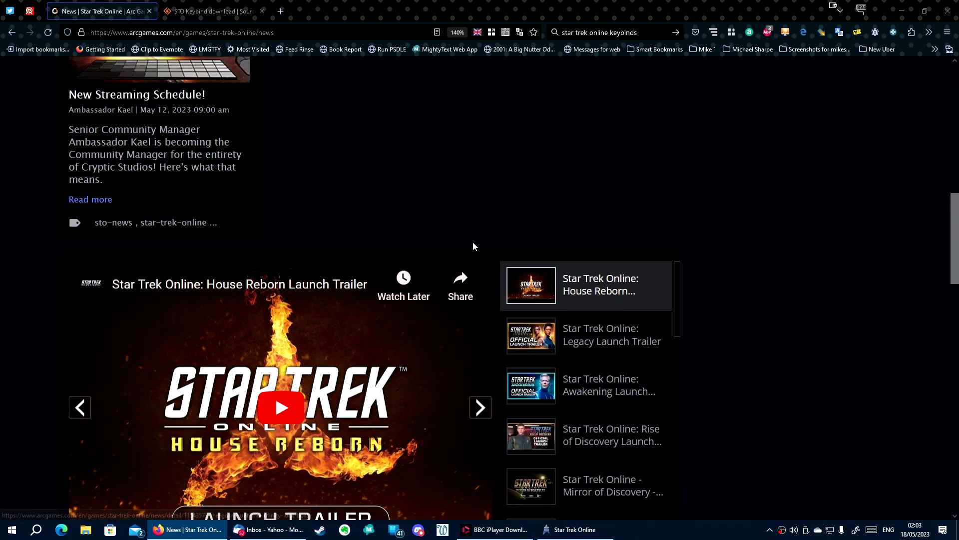
scroll(429, 249, up, 3)
scroll(387, 251, down, 6)
scroll(585, 285, down, 3)
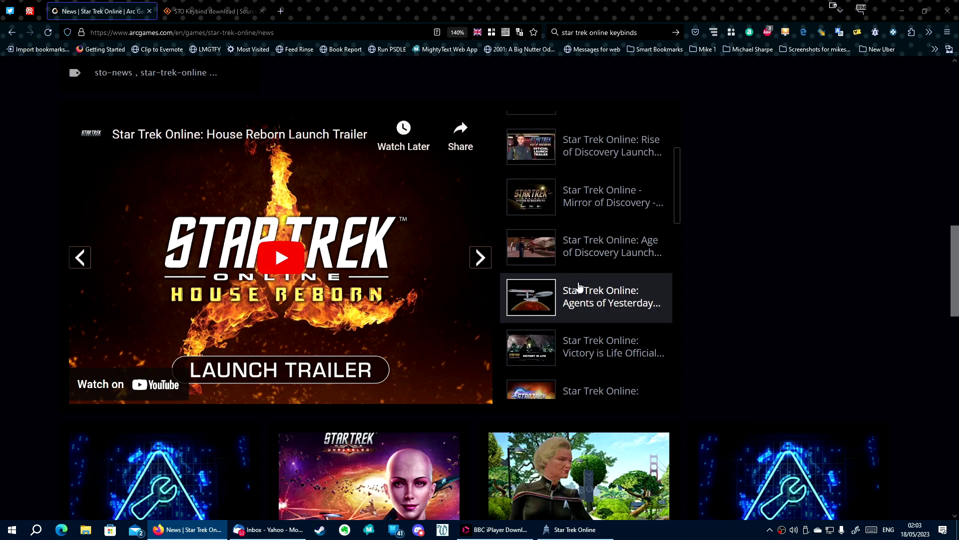
scroll(586, 285, up, 8)
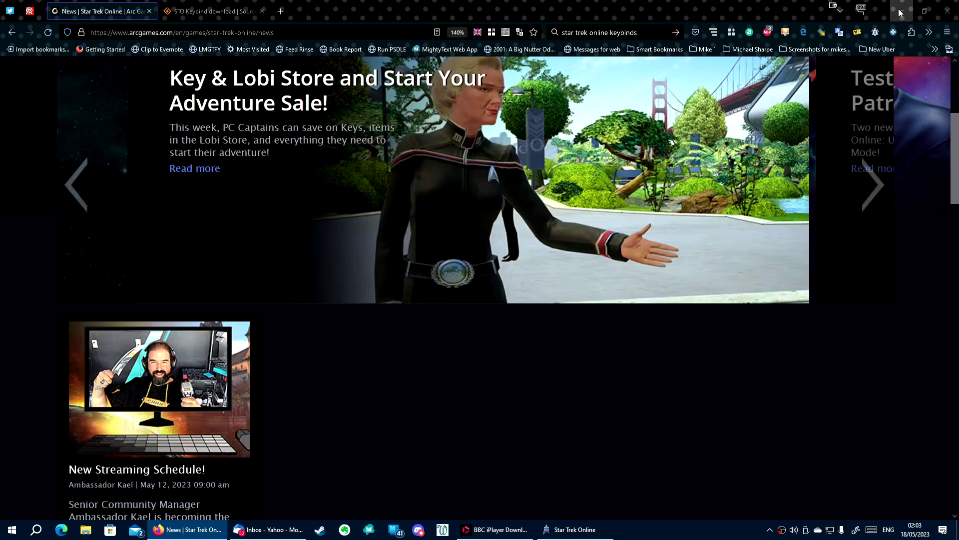
click(904, 11)
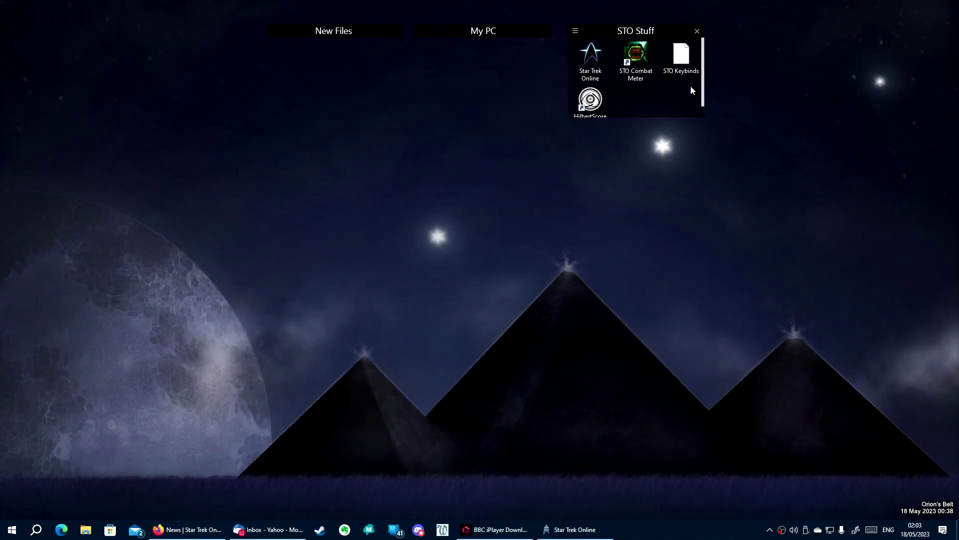
- Open the STO Keybinds application and add a new keybind to the Master Set
click(680, 59)
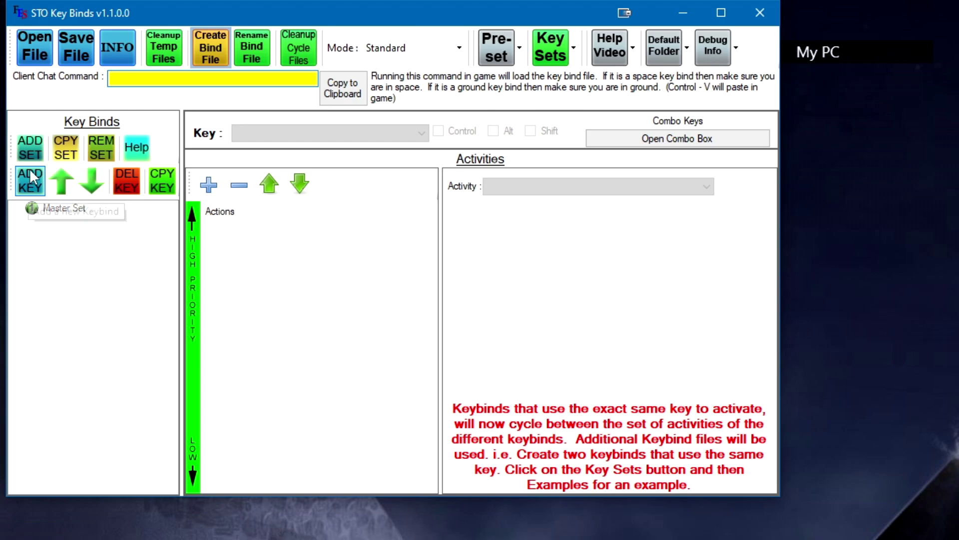
click(55, 208)
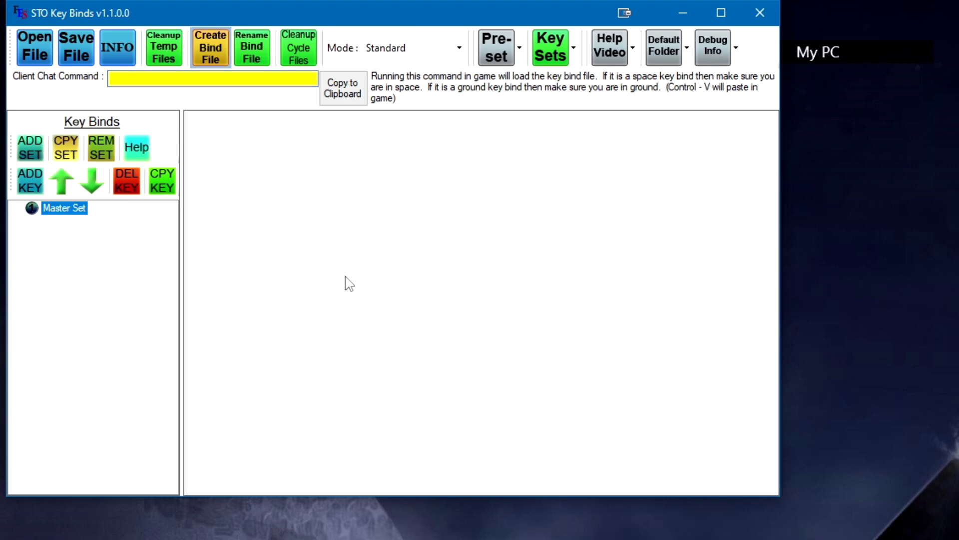
click(16, 188)
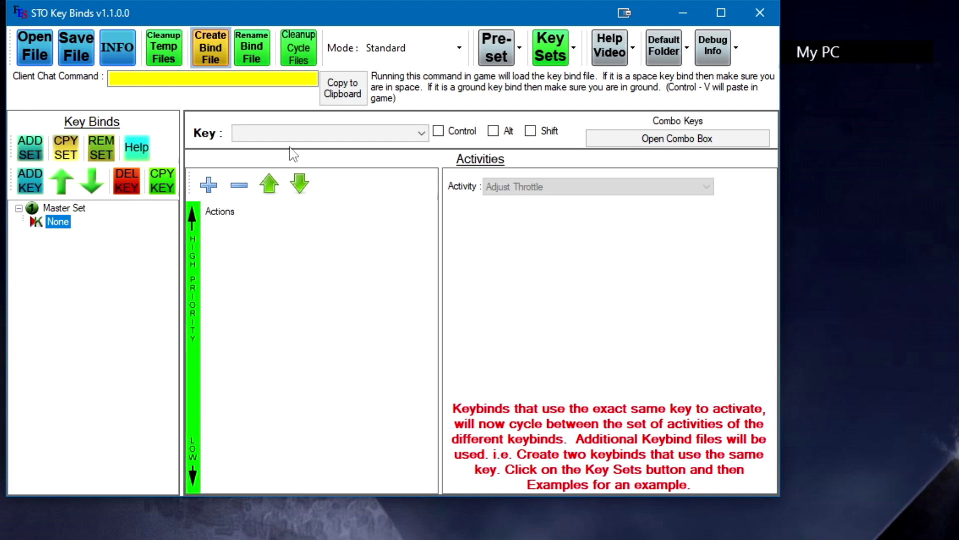
- Examine the keys available for the new keybind, down to the Xbox controller inputs
click(325, 135)
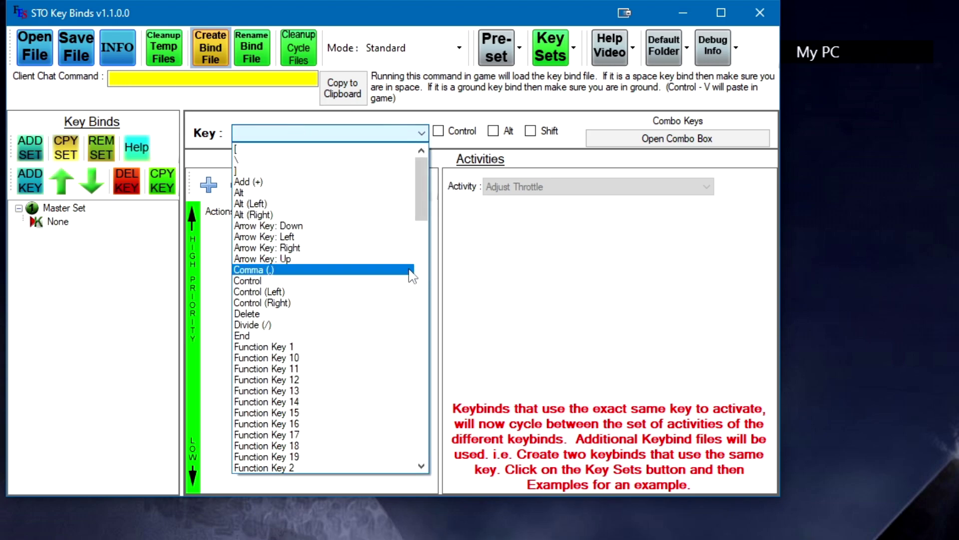
scroll(394, 260, down, 9)
scroll(393, 255, up, 8)
scroll(395, 239, down, 9)
scroll(395, 228, up, 3)
scroll(374, 225, down, 5)
scroll(374, 268, down, 11)
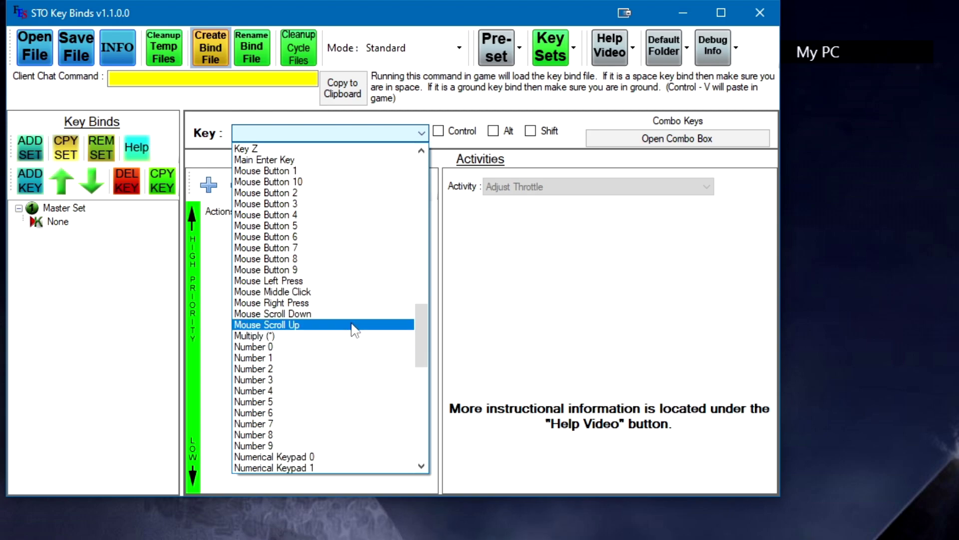
scroll(331, 348, down, 10)
scroll(350, 334, down, 4)
scroll(369, 332, up, 1)
scroll(368, 322, down, 1)
scroll(369, 315, down, 1)
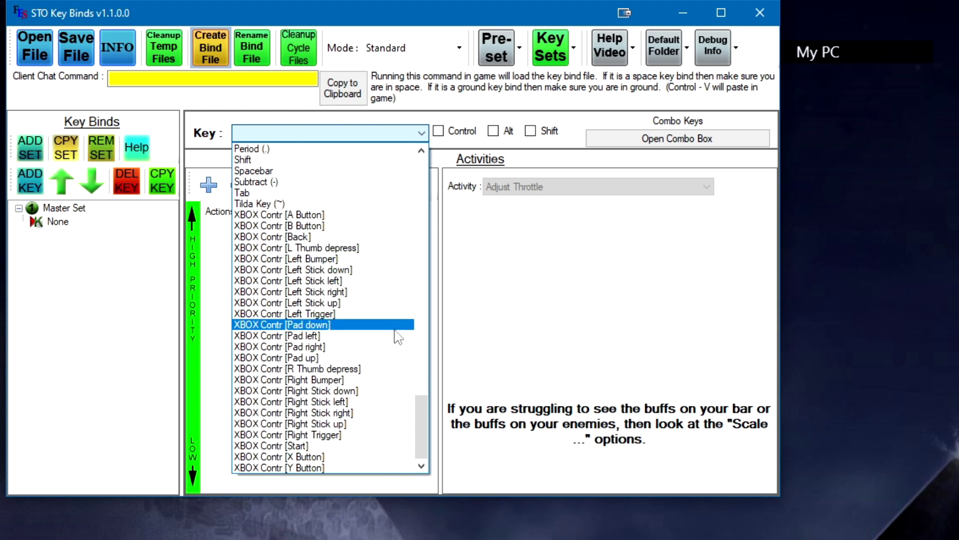
scroll(378, 332, up, 1)
scroll(378, 335, up, 8)
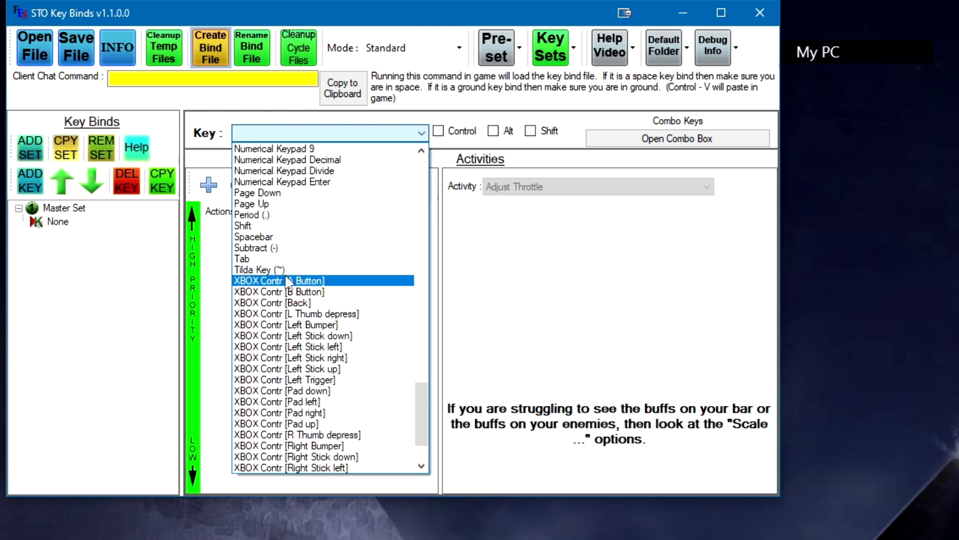
- Set the new keybind's key to Spacebar, and view the combo key options without selecting any
scroll(360, 388, up, 13)
scroll(364, 364, up, 2)
scroll(367, 360, down, 11)
scroll(354, 370, up, 1)
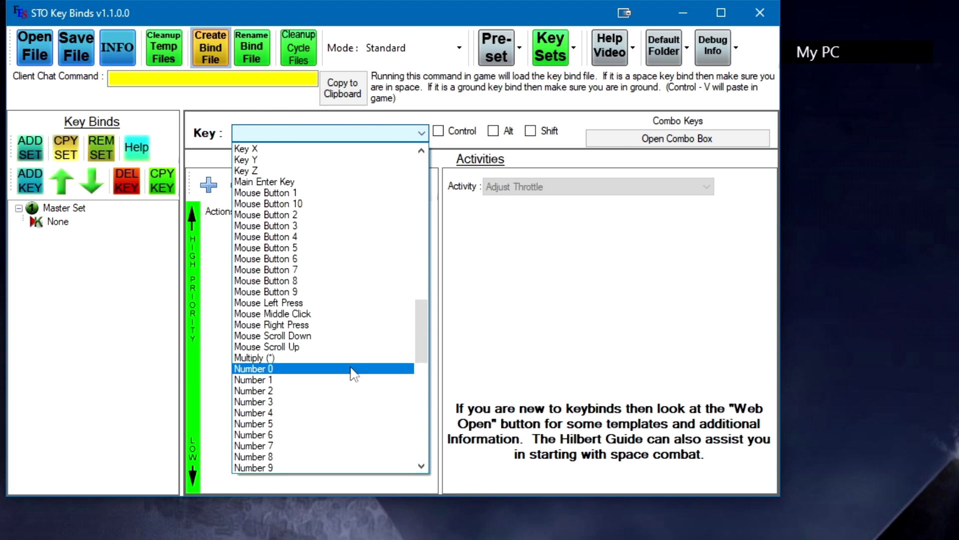
scroll(358, 364, down, 2)
scroll(360, 362, up, 3)
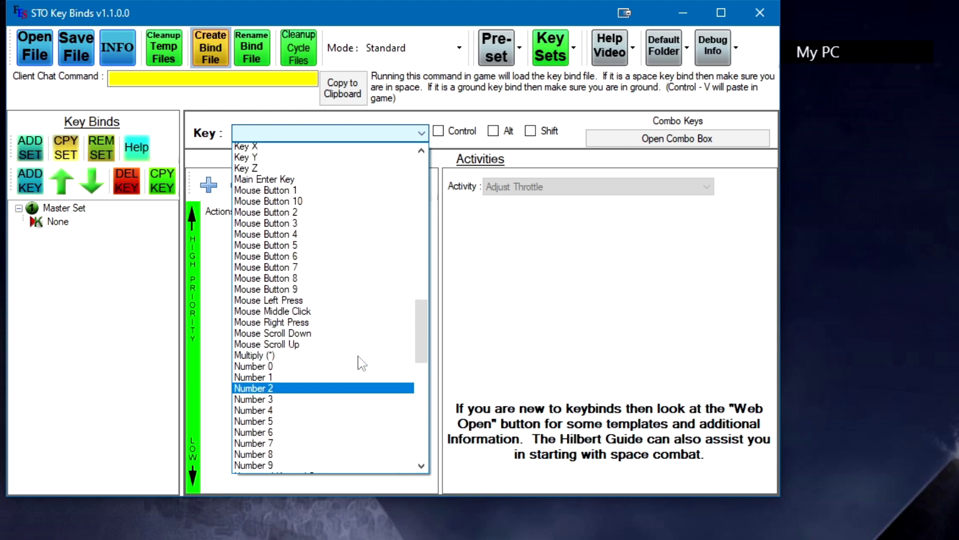
scroll(360, 361, down, 3)
scroll(360, 361, down, 4)
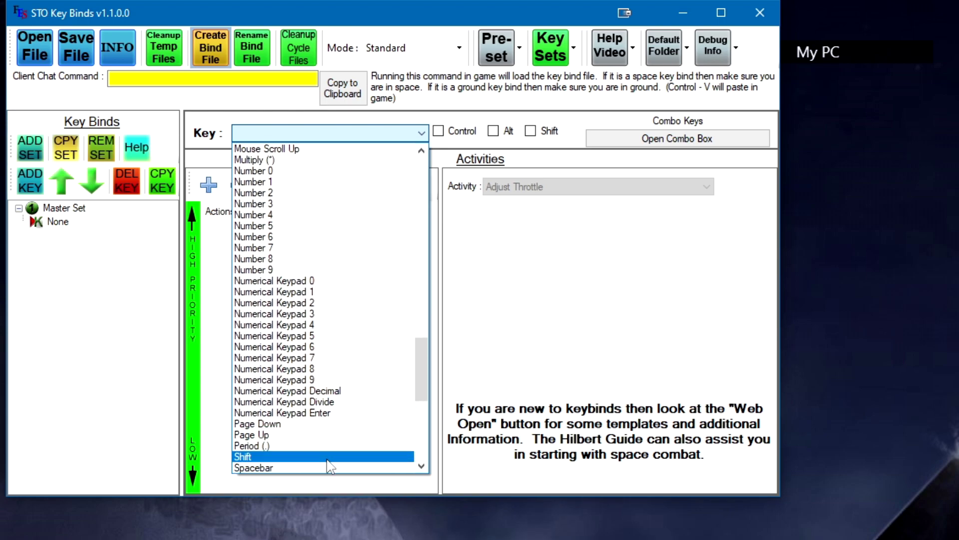
click(330, 467)
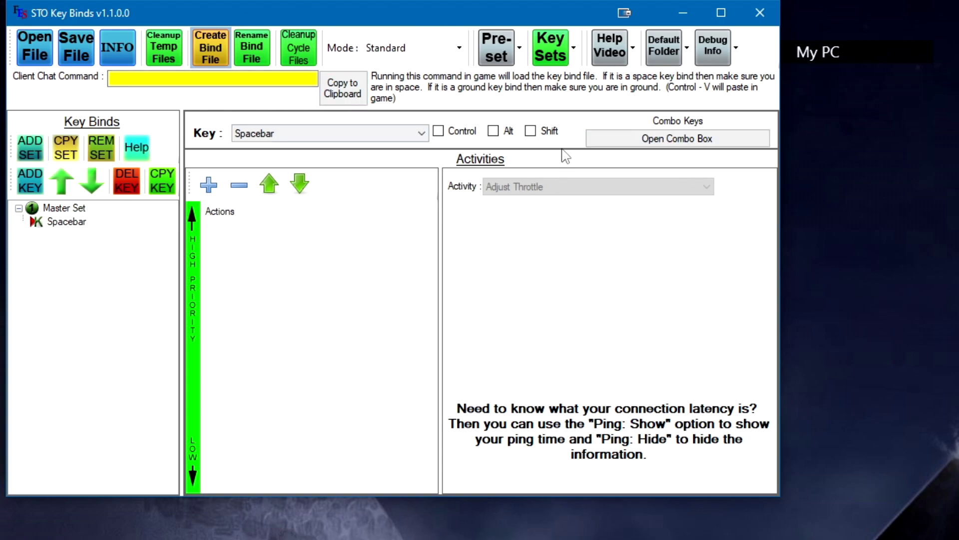
click(662, 139)
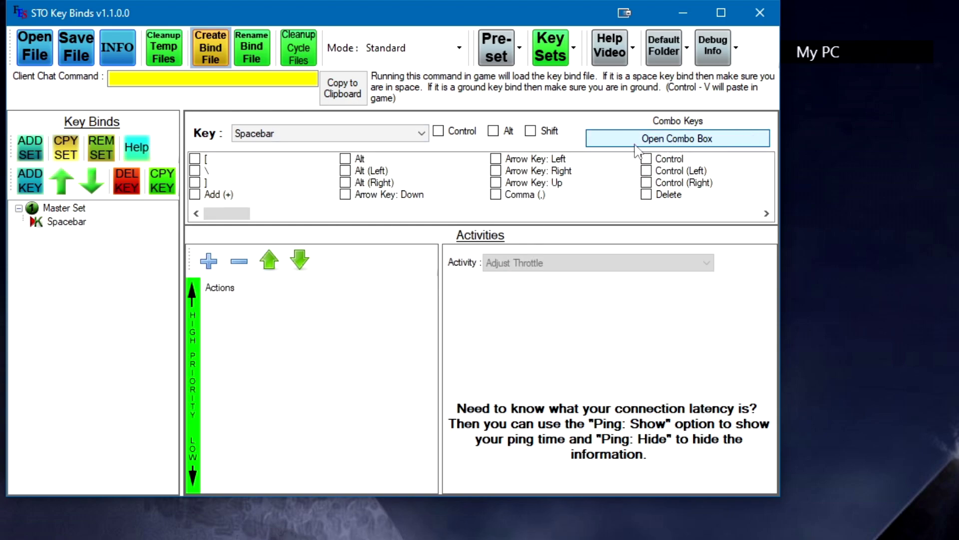
click(638, 140)
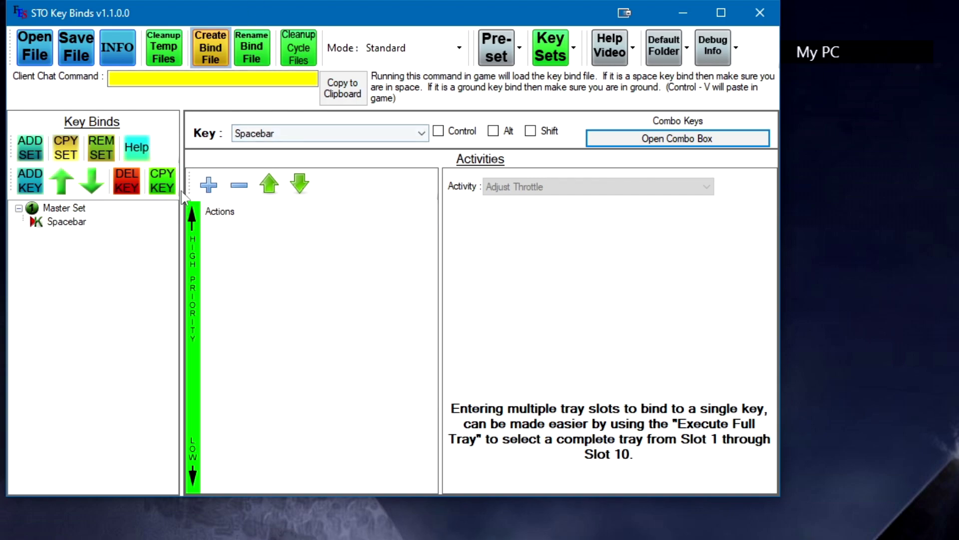
- Add an action to the Spacebar keybind and browse the activities available for it
click(209, 185)
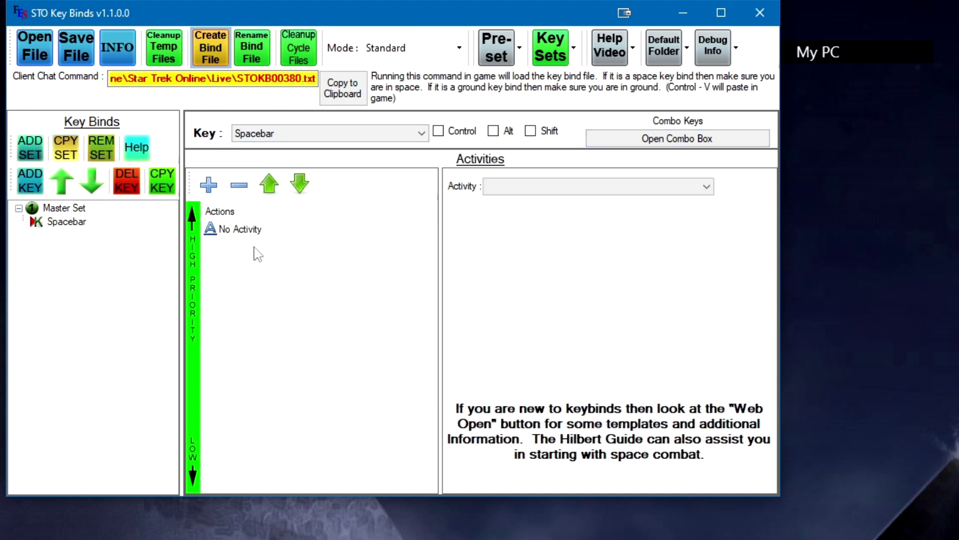
click(259, 234)
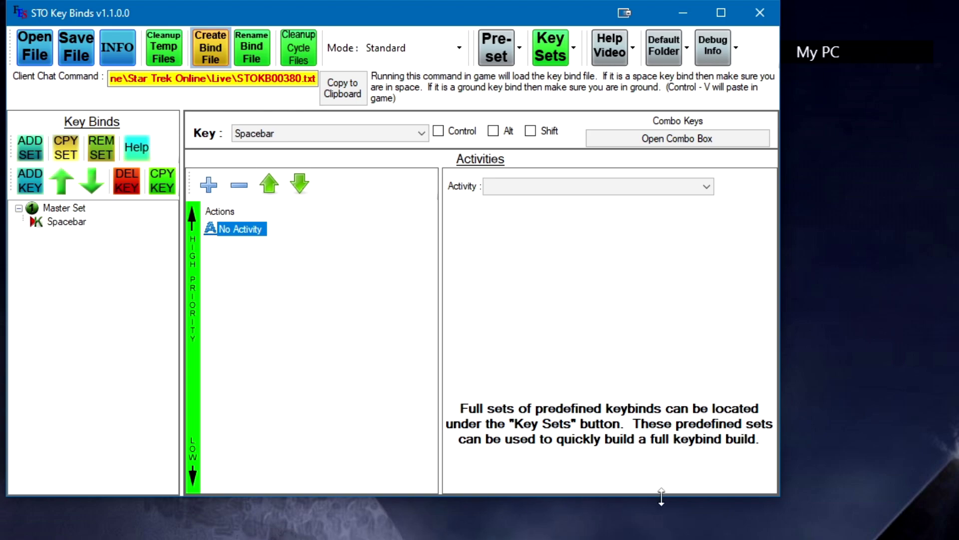
click(694, 184)
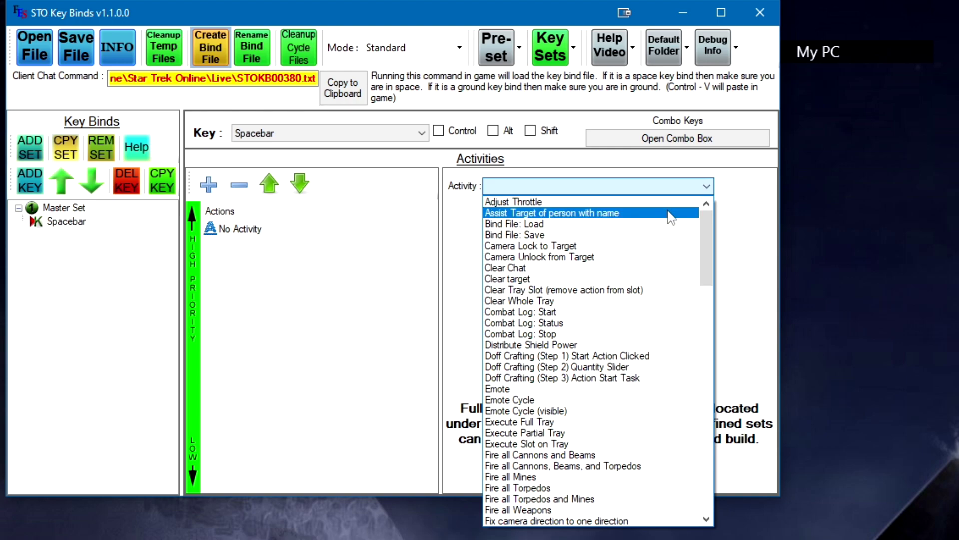
scroll(654, 300, down, 4)
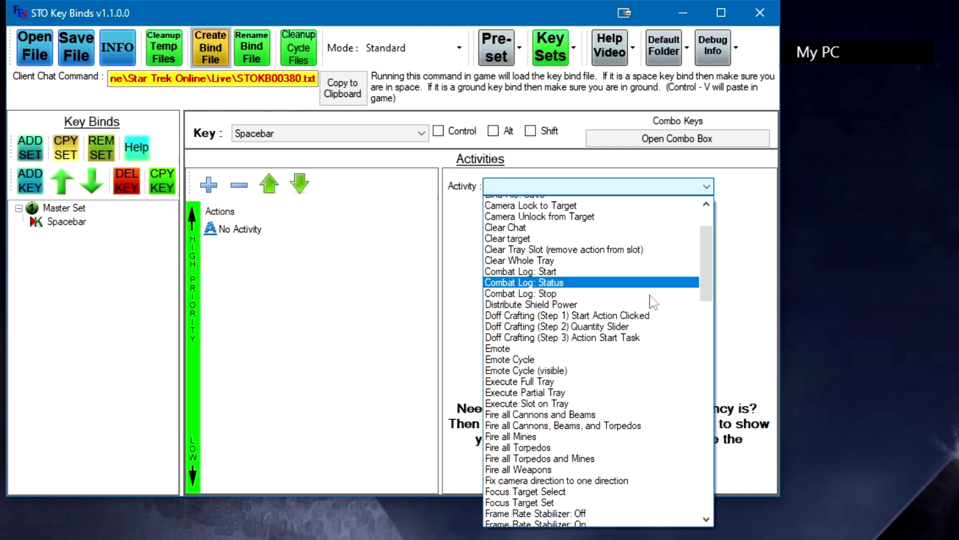
scroll(657, 330, down, 2)
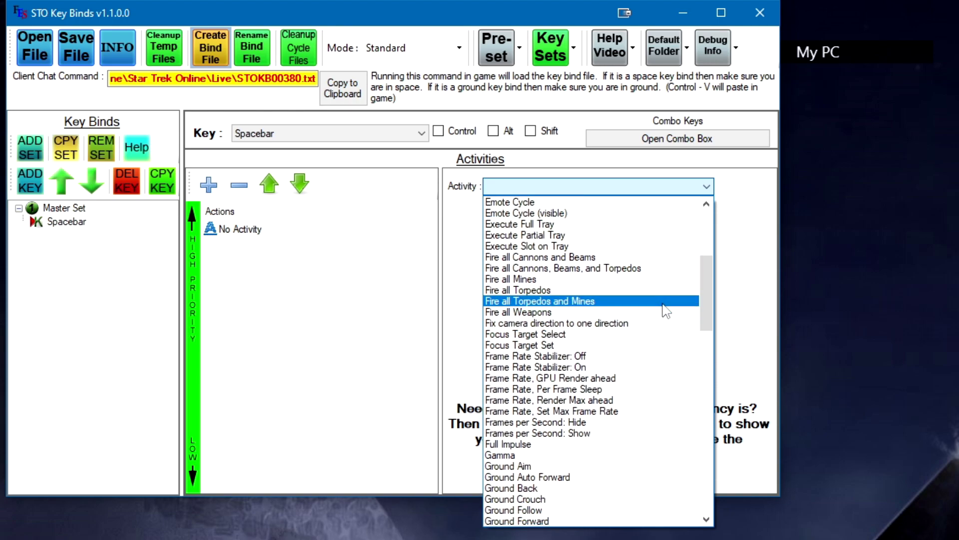
scroll(658, 295, down, 1)
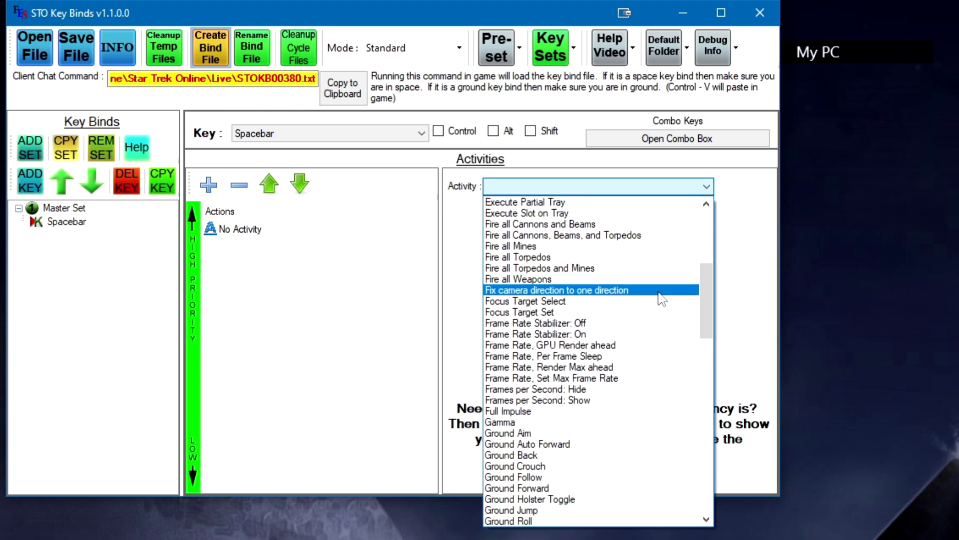
scroll(635, 392, down, 8)
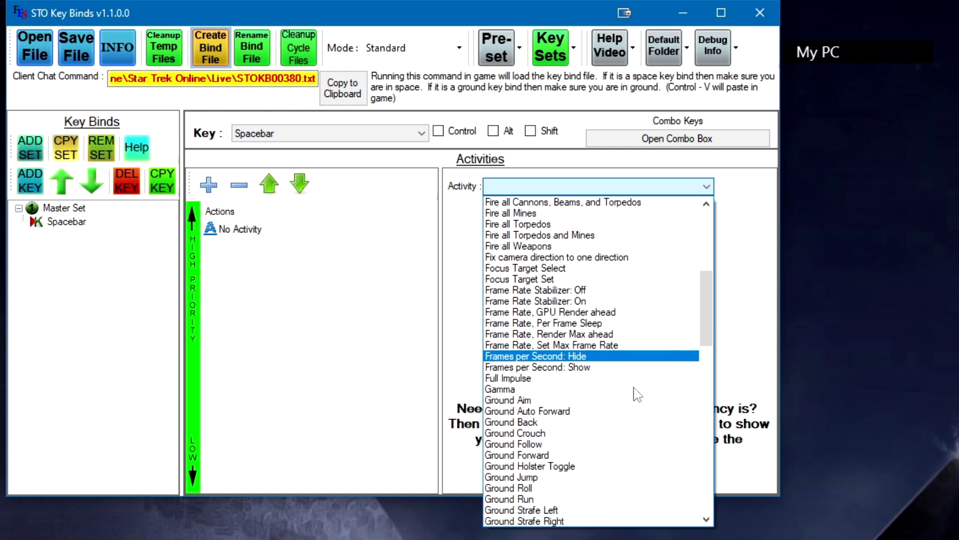
scroll(635, 393, down, 8)
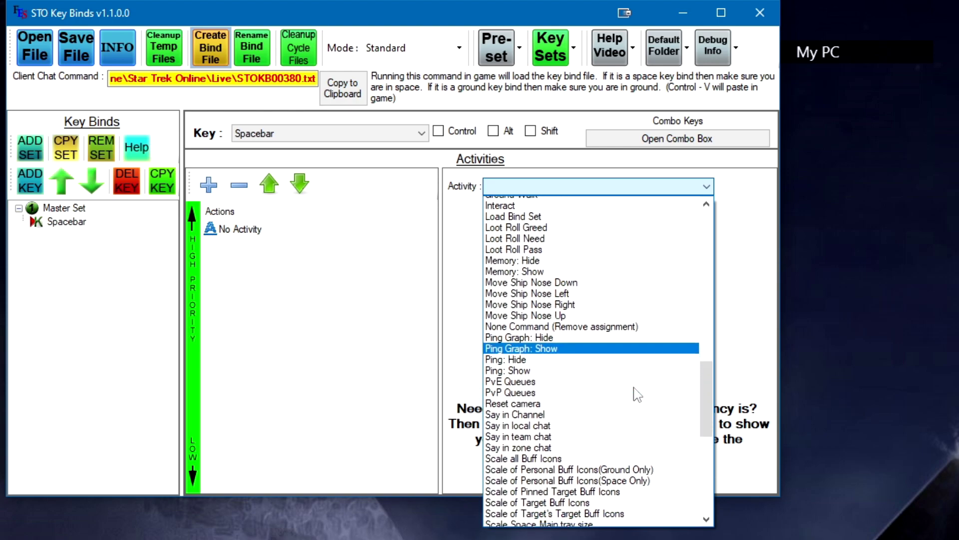
scroll(635, 384, down, 3)
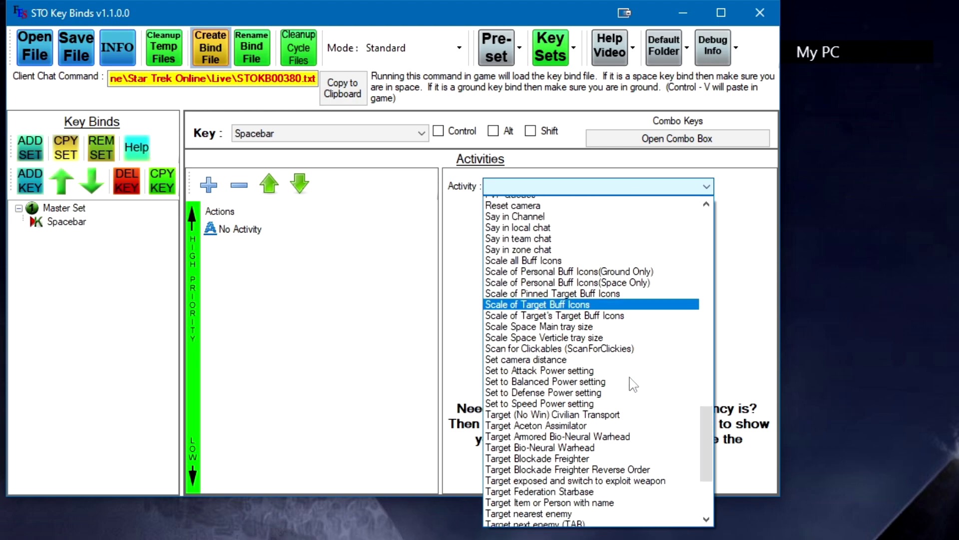
- Set the first Spacebar action's activity to Fire all Cannons and Beams
scroll(598, 446, up, 3)
scroll(610, 388, up, 18)
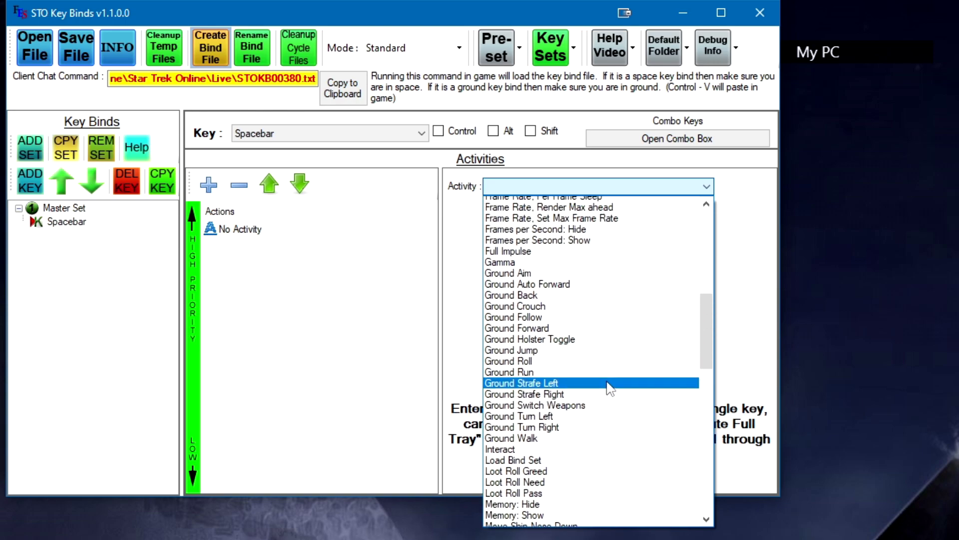
scroll(607, 259, up, 2)
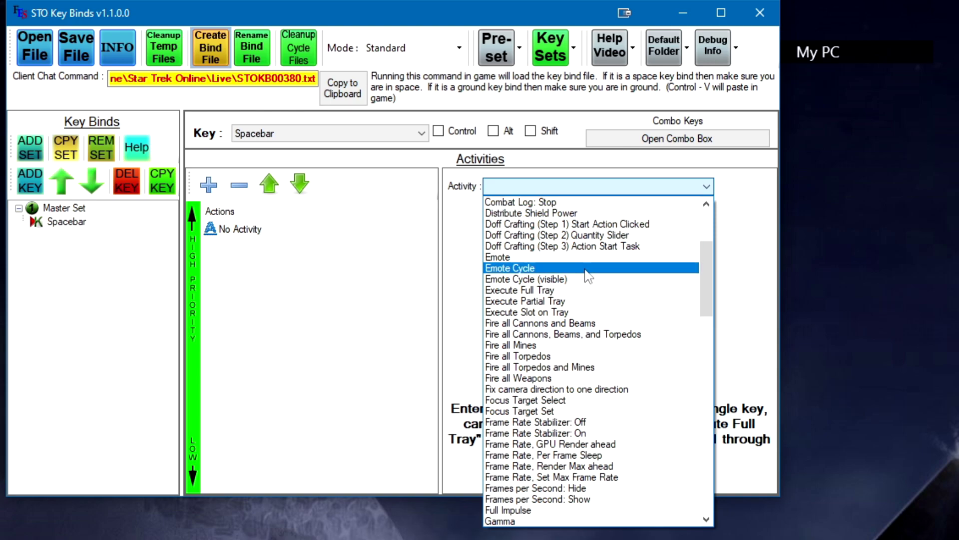
scroll(584, 320, up, 2)
scroll(582, 324, down, 1)
scroll(582, 324, down, 1)
scroll(583, 319, up, 4)
scroll(581, 318, down, 6)
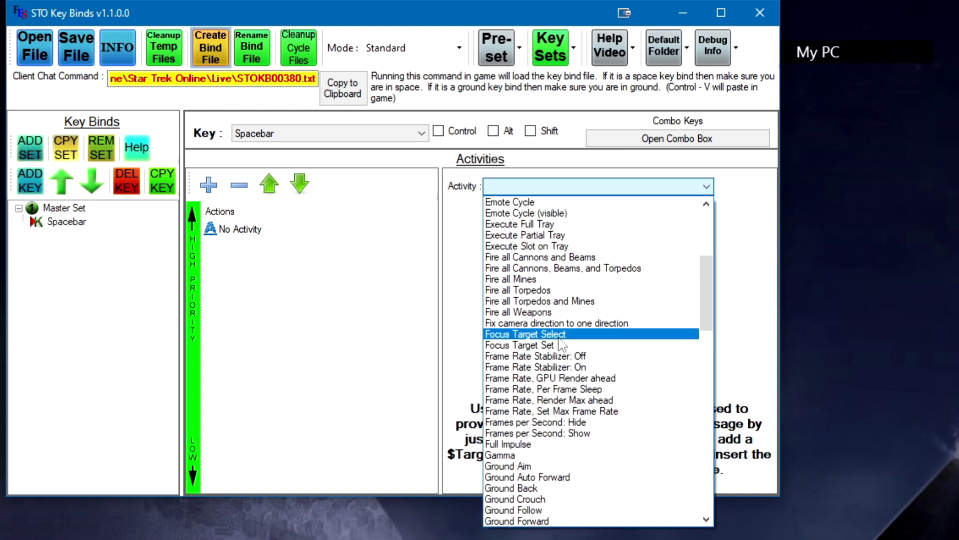
click(578, 258)
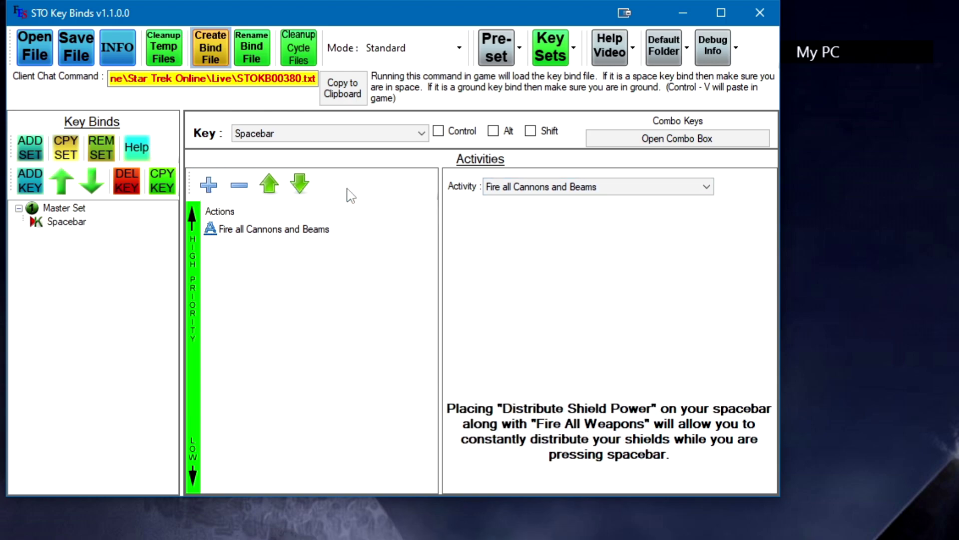
- Add a second action to the Spacebar keybind with the Execute Full Tray activity for tray 7
click(209, 185)
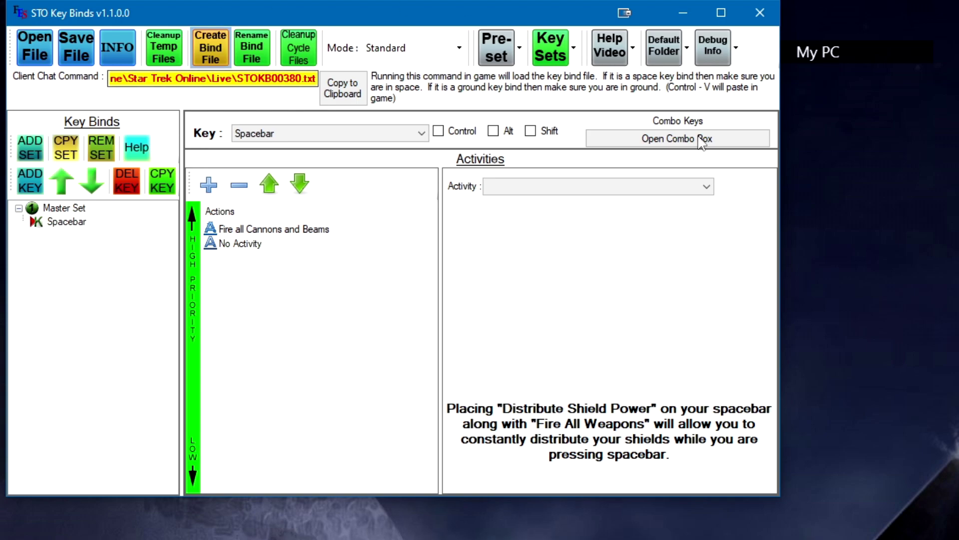
click(250, 244)
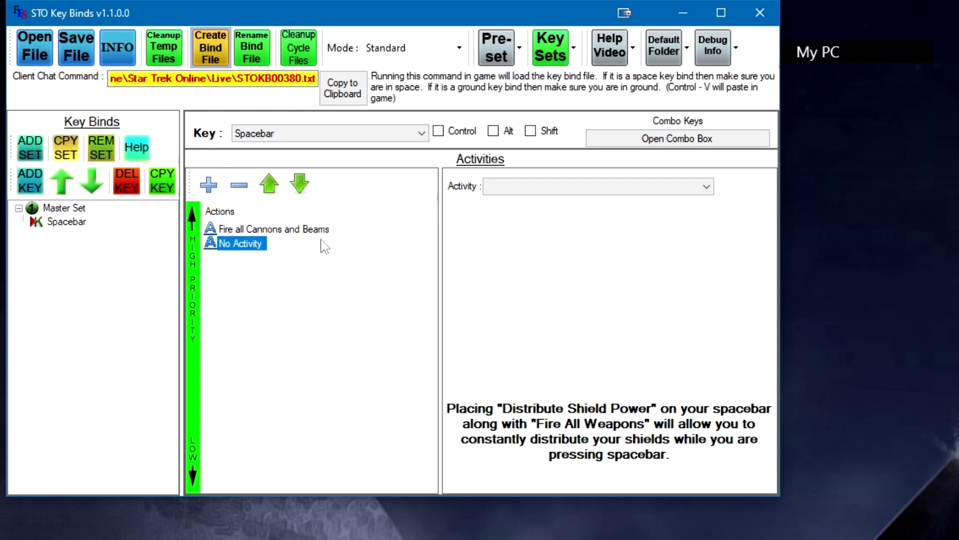
click(563, 184)
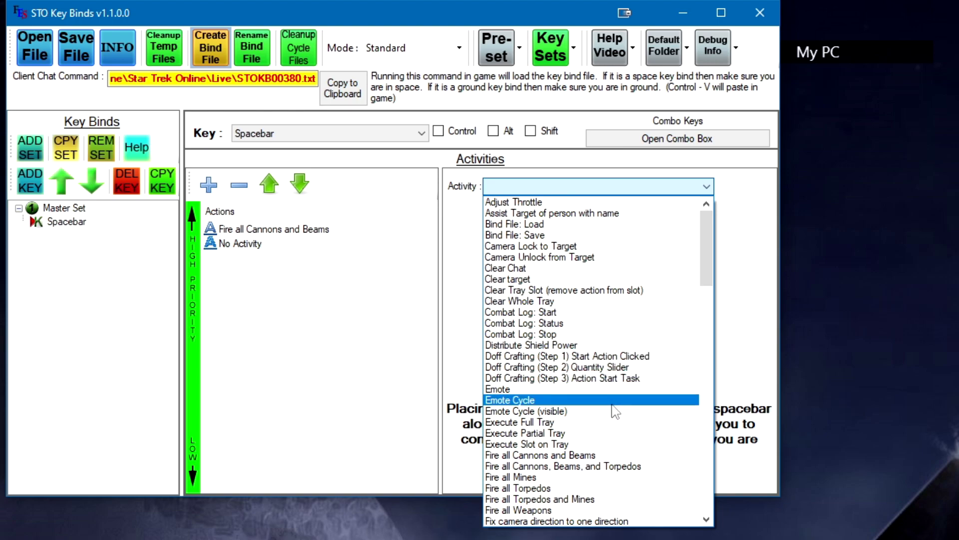
scroll(580, 399, down, 1)
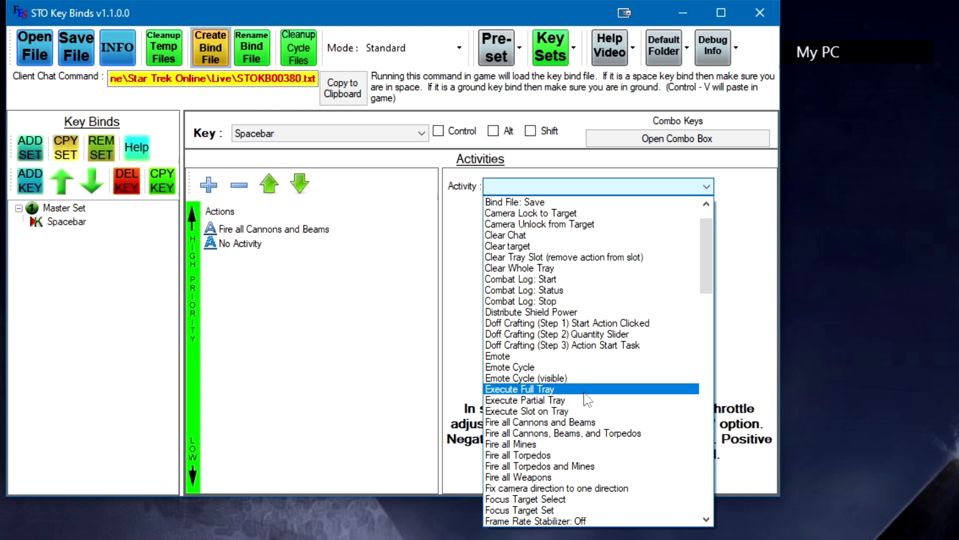
click(585, 392)
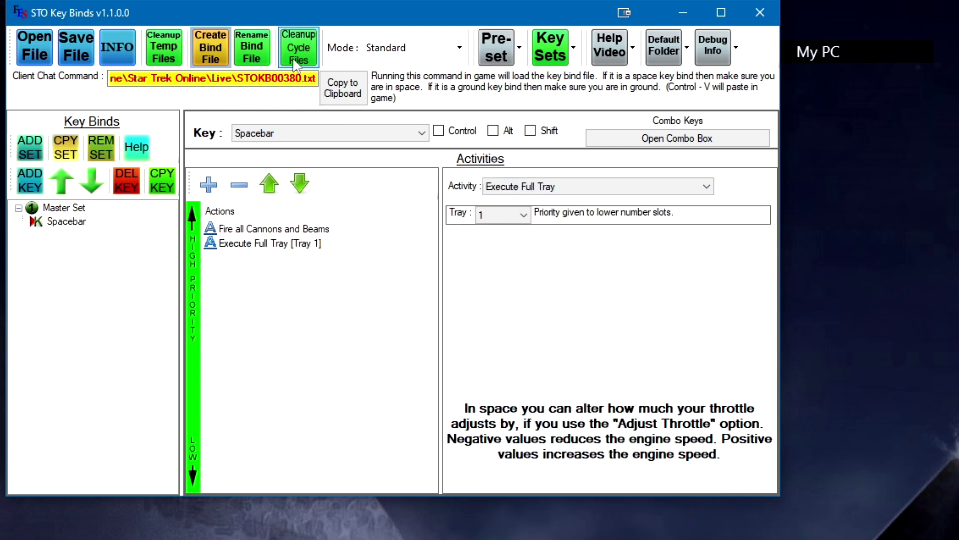
click(520, 215)
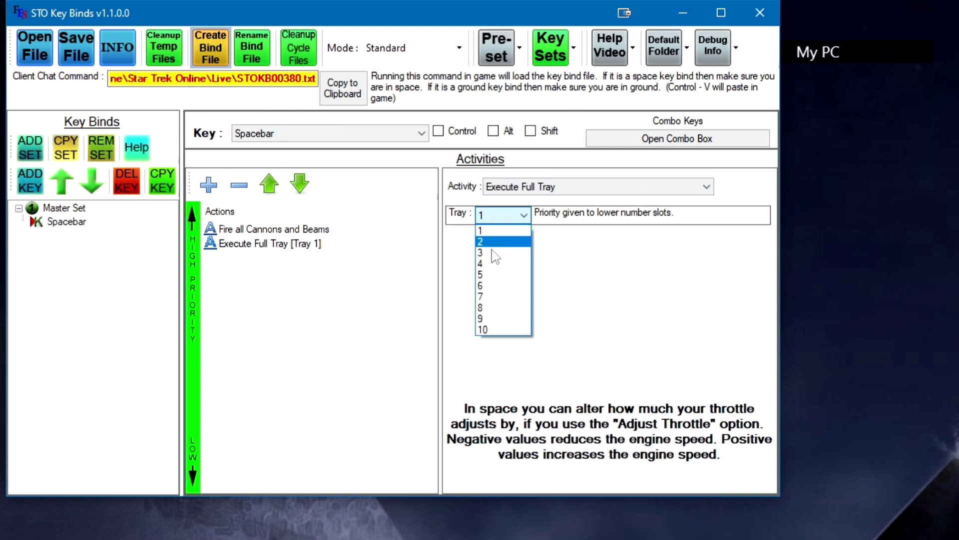
click(500, 297)
- Change the second action's activity to Execute Partial Tray, running tray 7 from slot 1 to slot 4
click(642, 189)
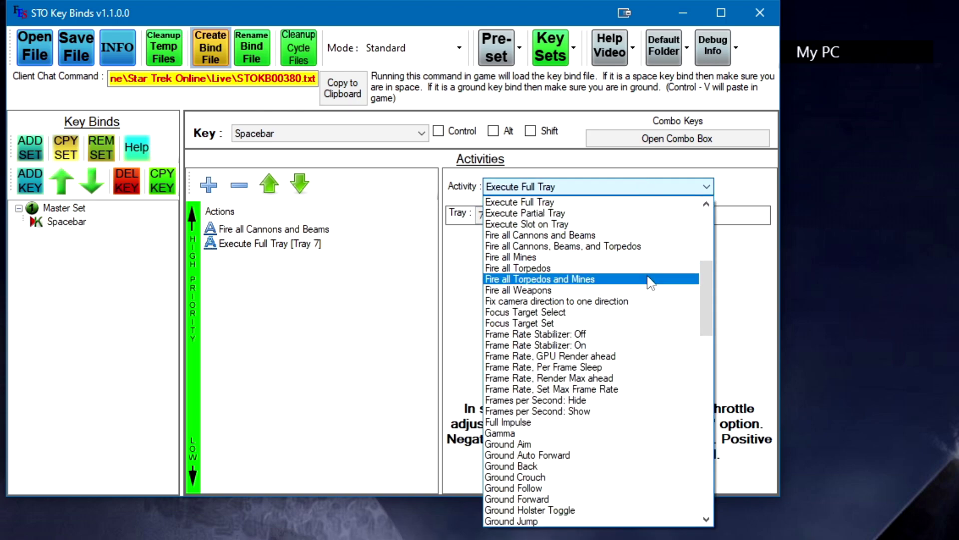
scroll(634, 450, down, 3)
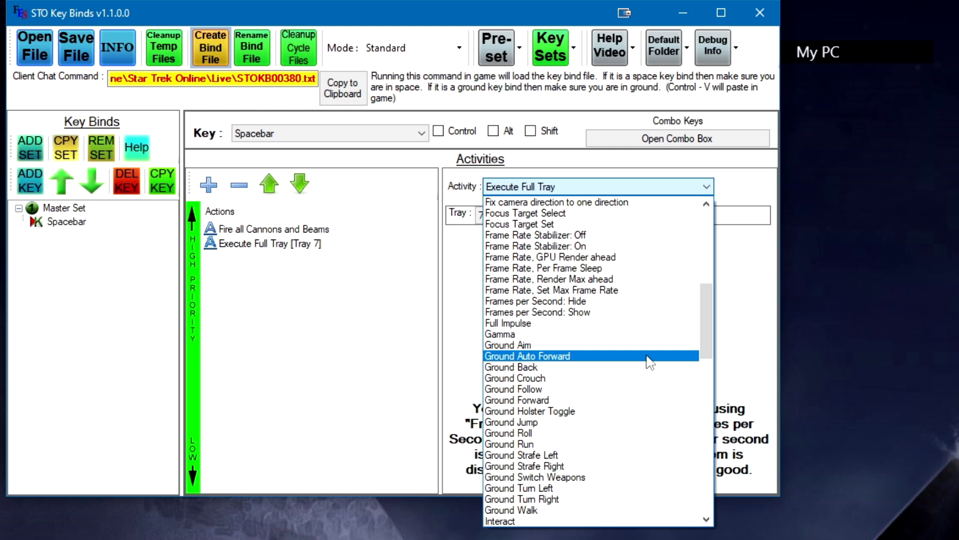
scroll(639, 382, up, 5)
scroll(592, 319, up, 5)
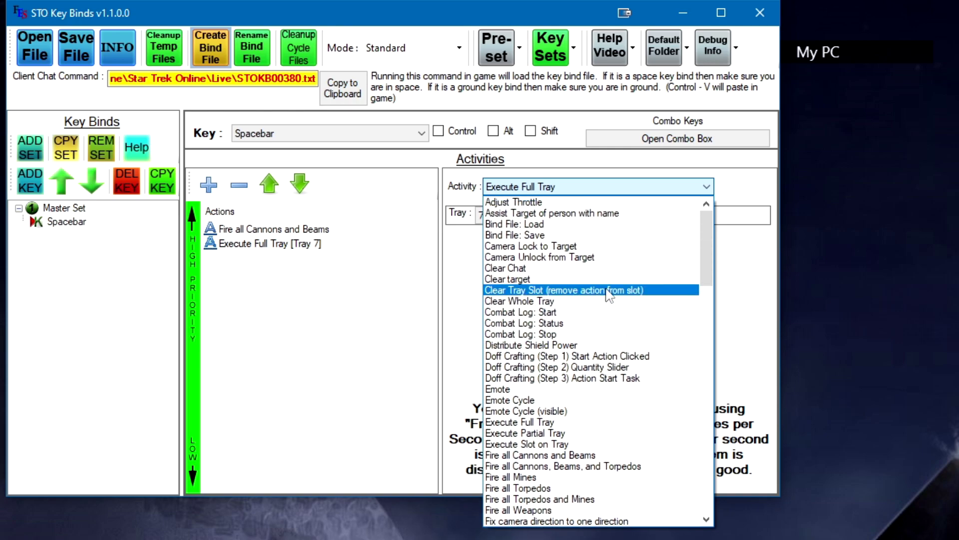
scroll(607, 327, down, 9)
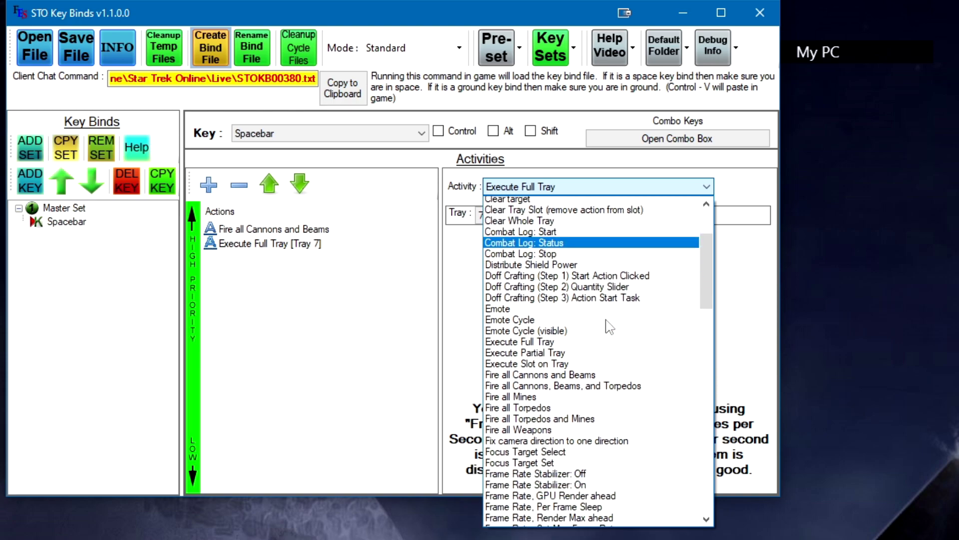
scroll(615, 345, up, 4)
click(593, 270)
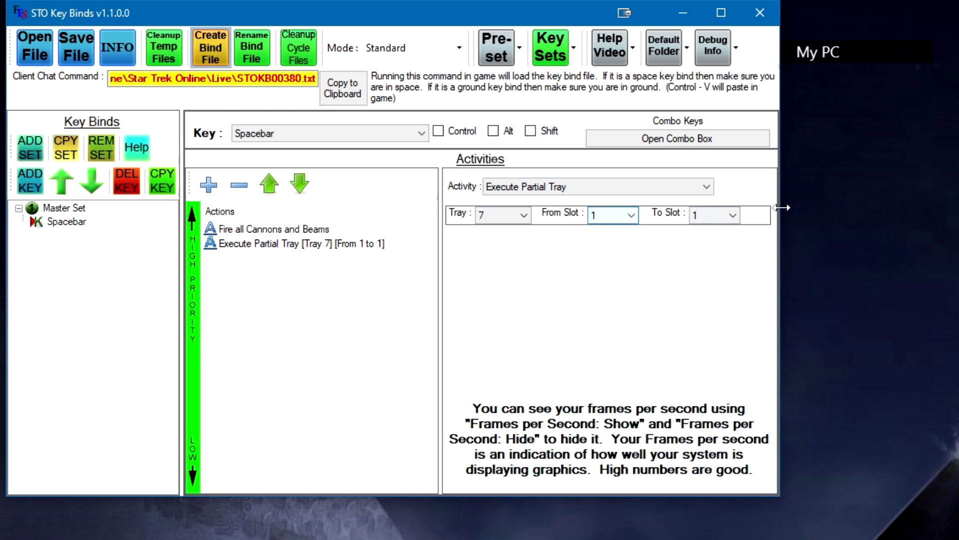
click(733, 215)
click(719, 265)
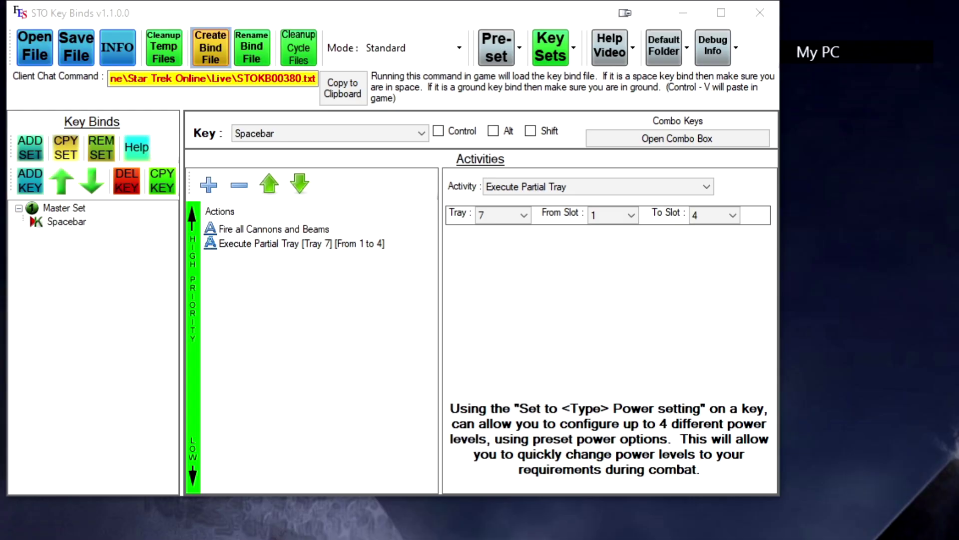
- Change the second Spacebar action's activity to Execute Slot on Tray for tray 7, slot 1
click(697, 306)
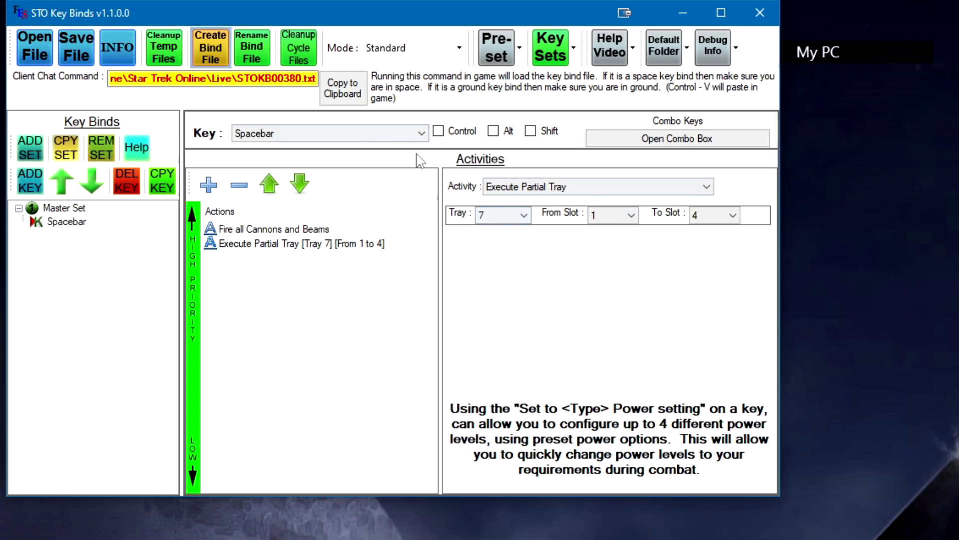
click(553, 187)
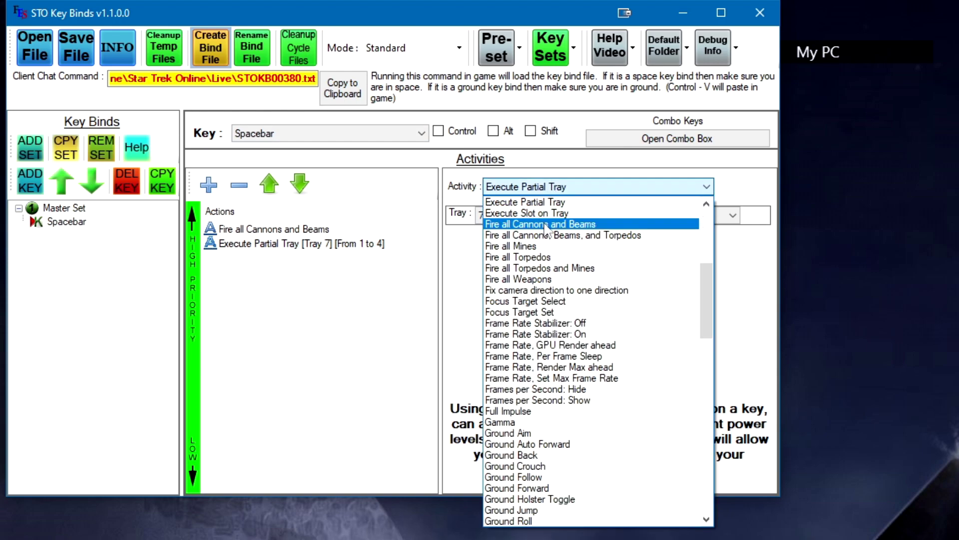
click(550, 213)
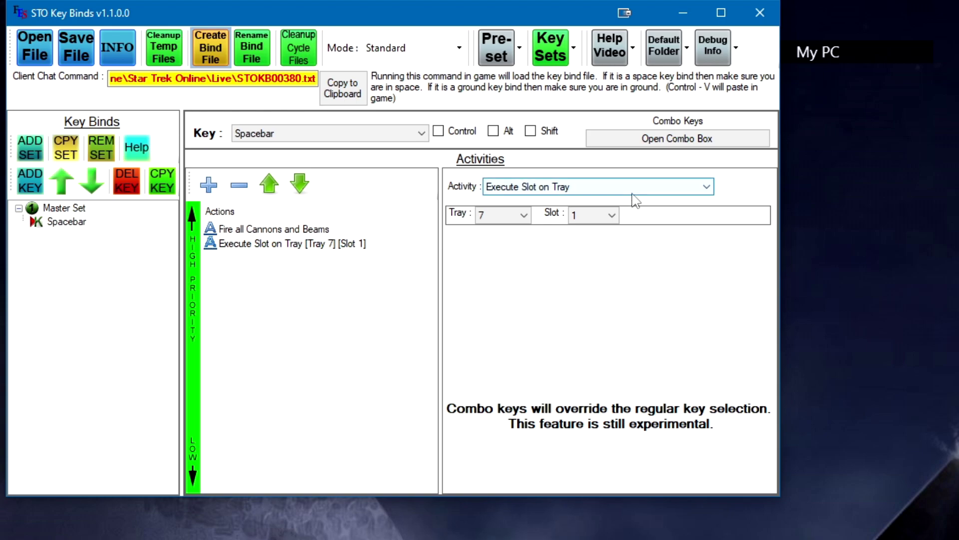
- Set the second Spacebar action's activity back to Execute Full Tray for tray 7
click(548, 187)
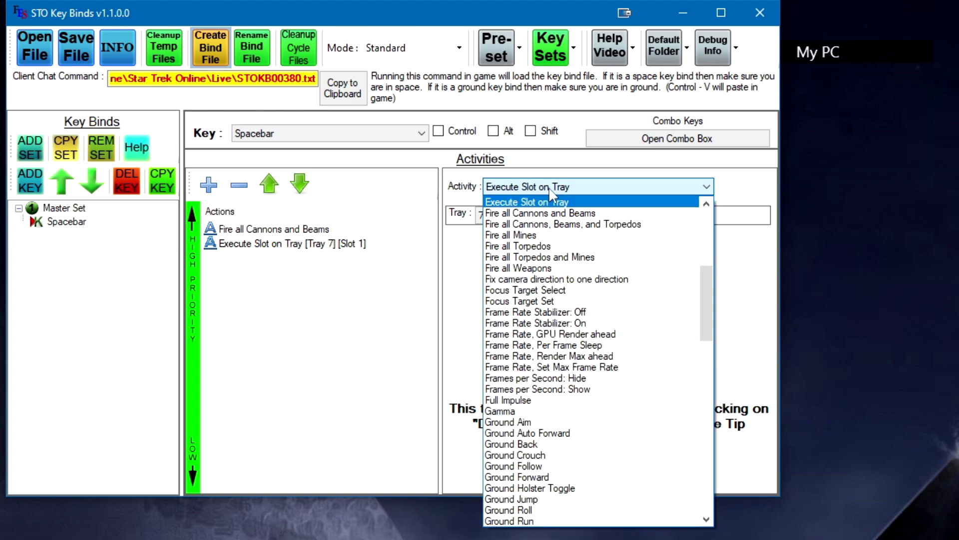
scroll(578, 329, up, 4)
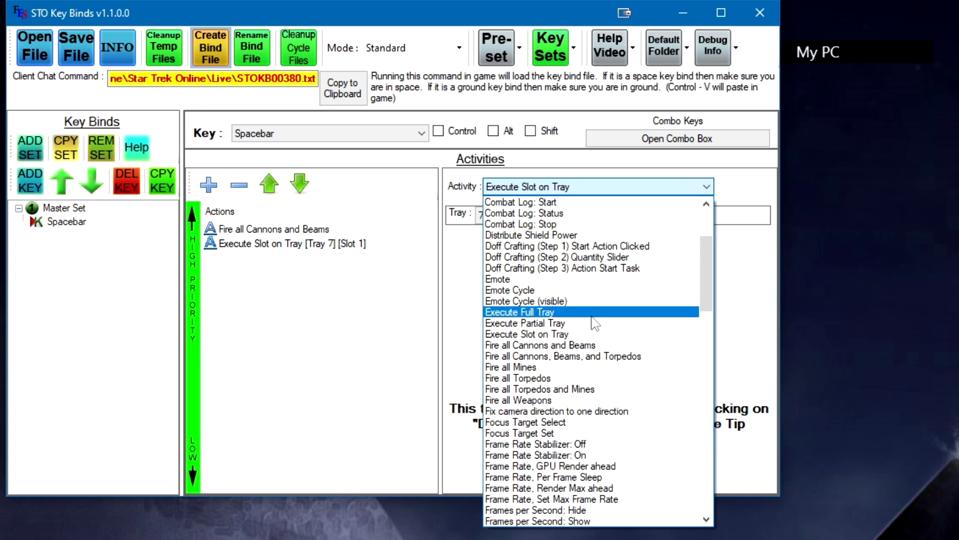
click(592, 315)
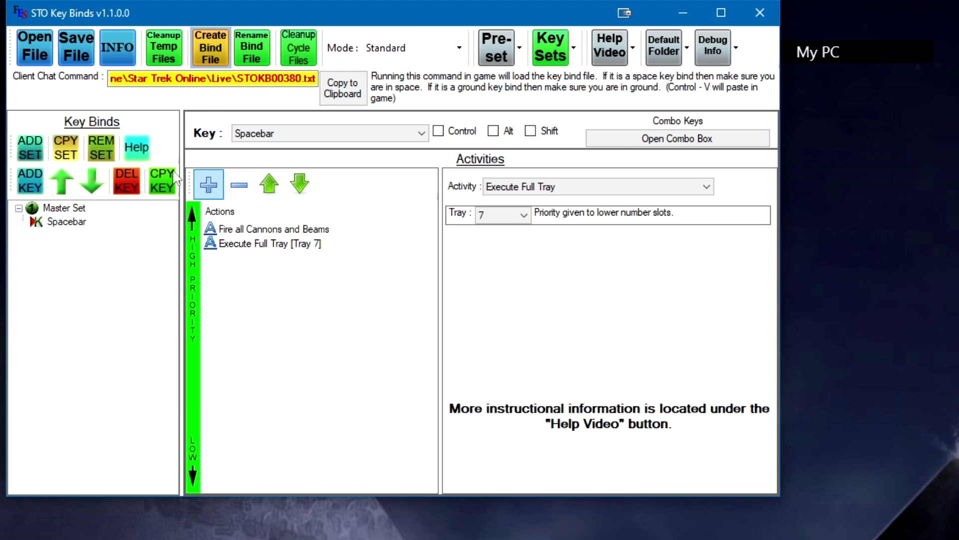
click(283, 245)
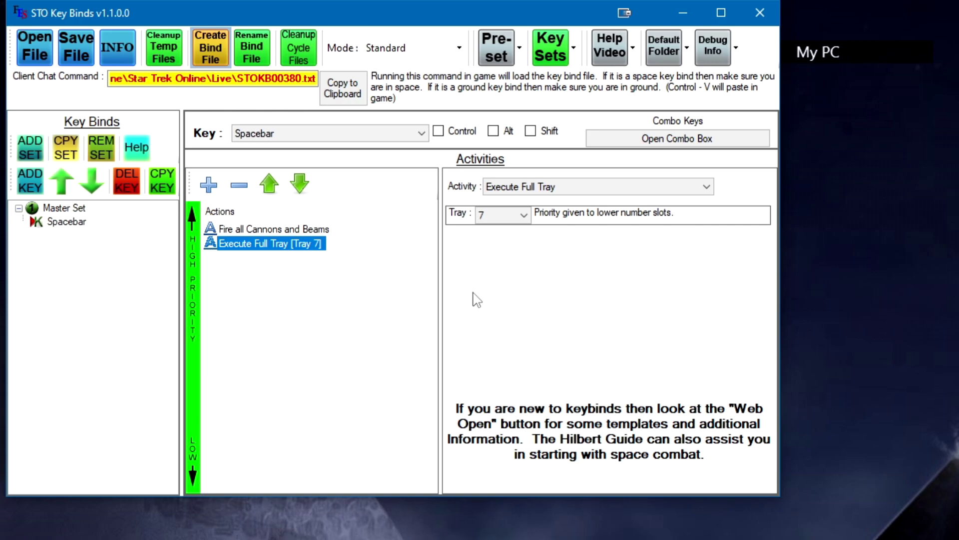
- Add a third action to the Spacebar keybind and browse the whole list of activities available for it
click(210, 184)
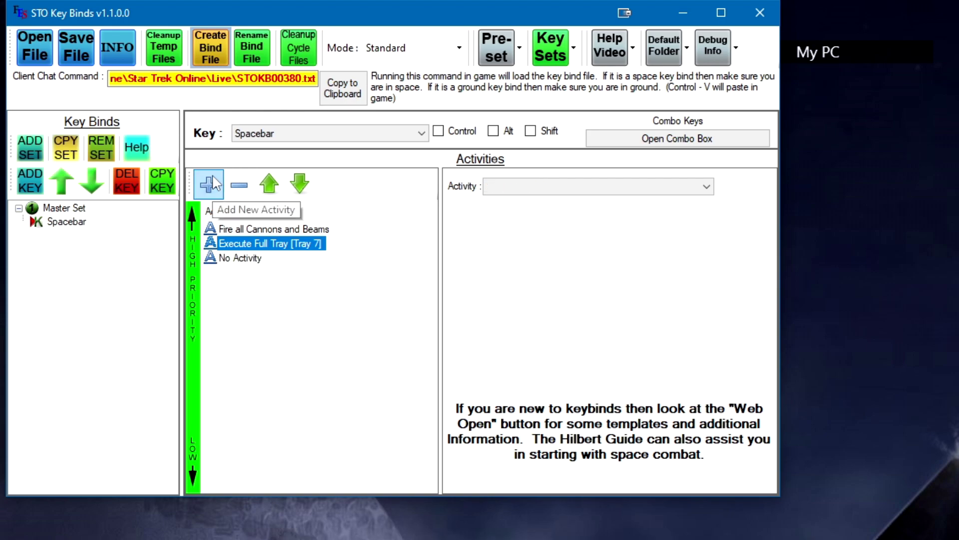
click(225, 257)
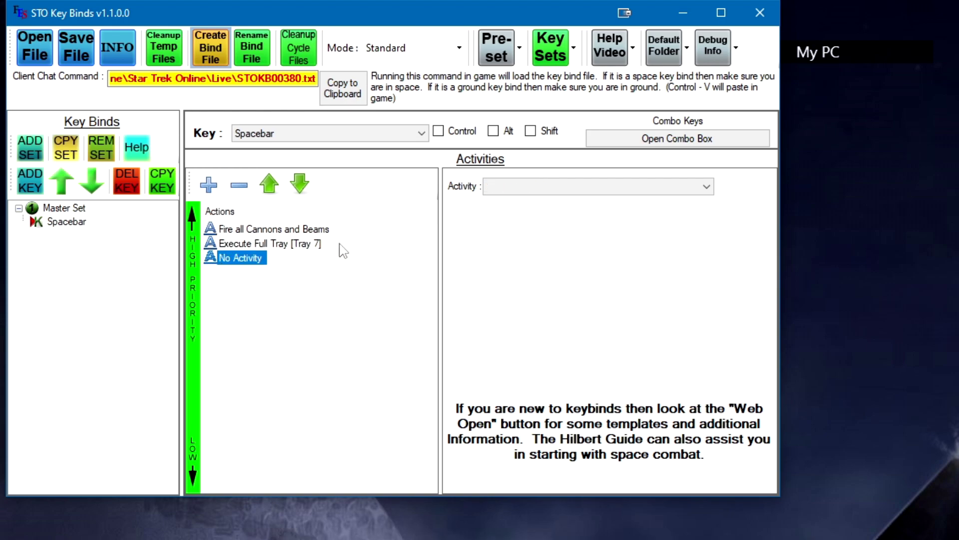
click(544, 186)
scroll(594, 419, down, 5)
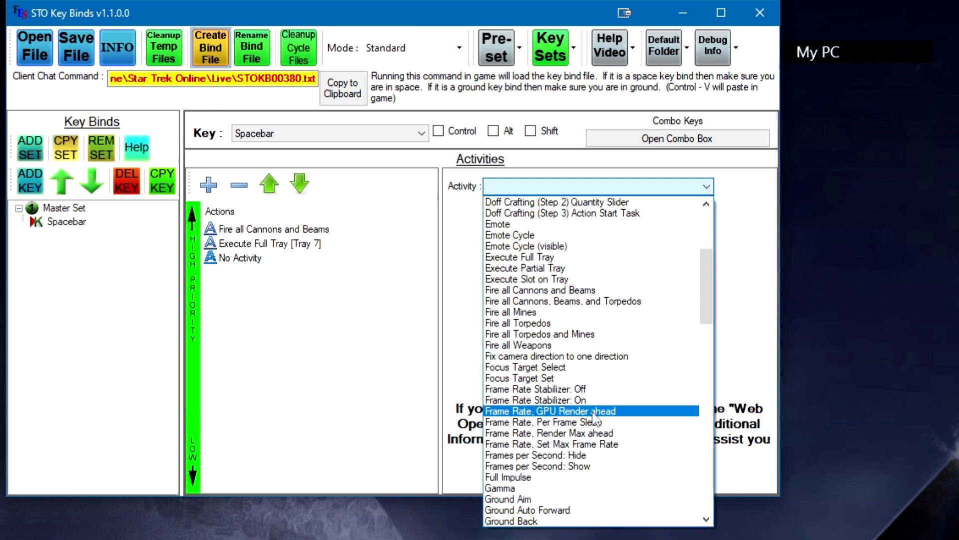
scroll(594, 418, down, 12)
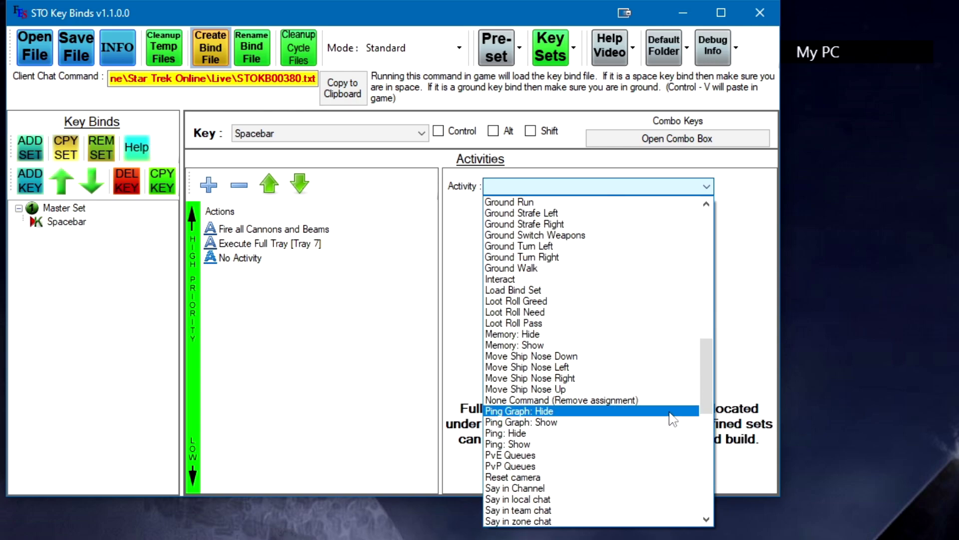
scroll(673, 419, down, 13)
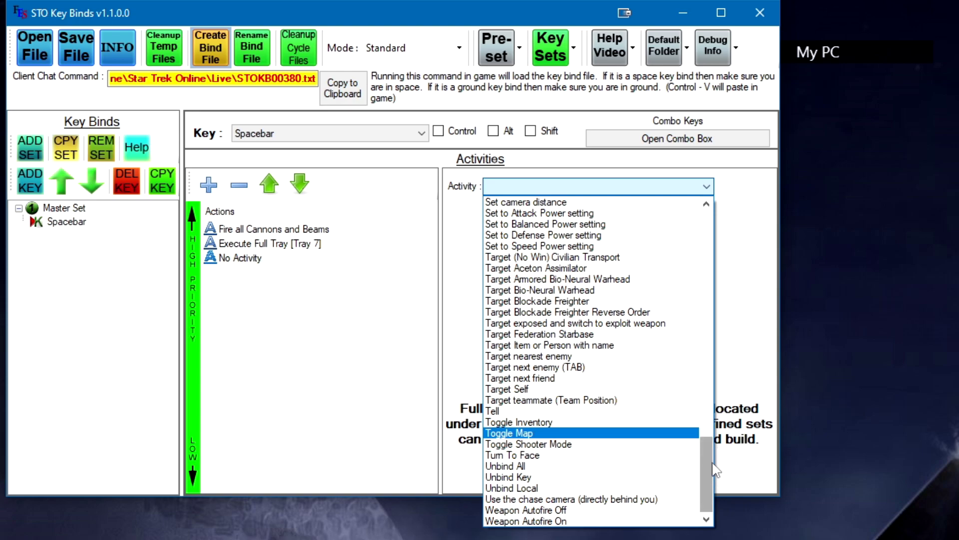
drag(706, 472, 712, 244)
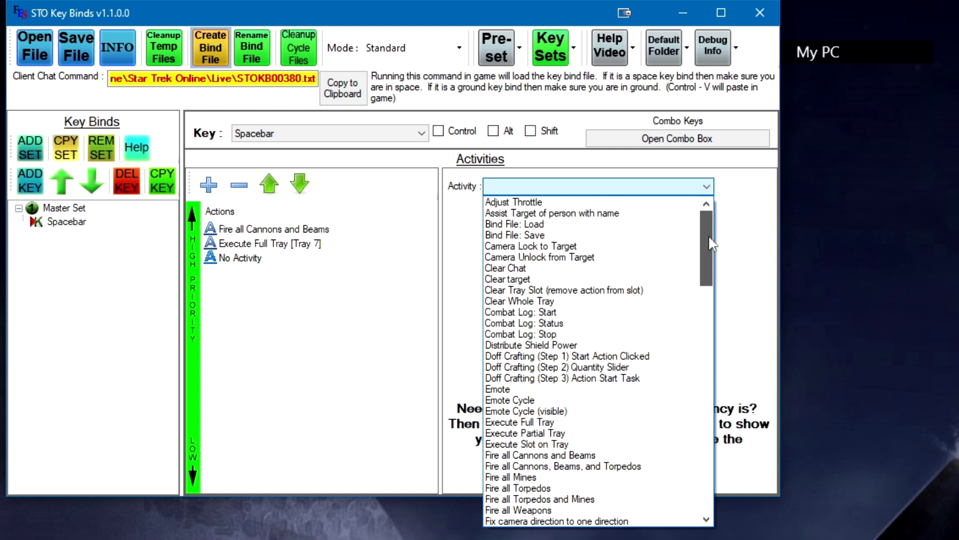
- Set the third Spacebar action's activity to Execute Full Tray for tray 8
drag(710, 237, 699, 261)
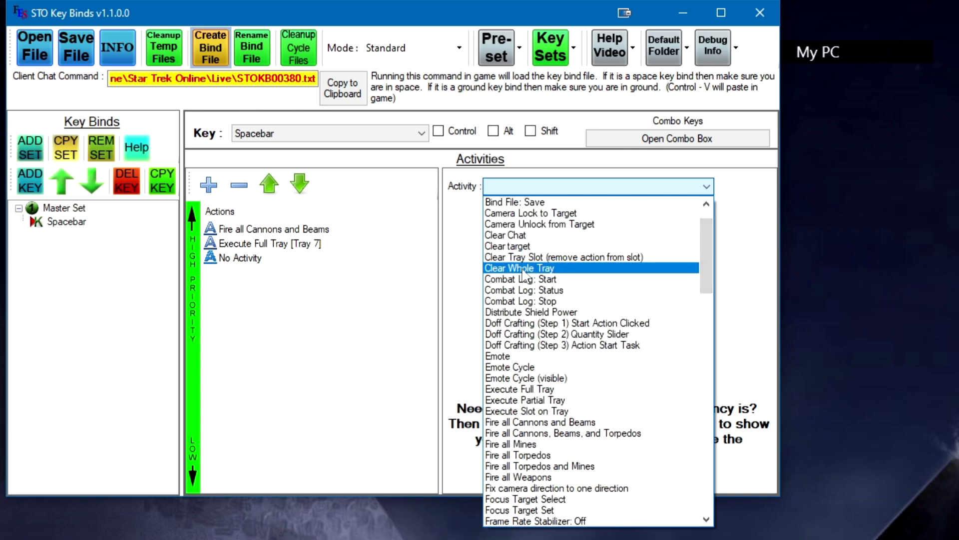
scroll(588, 413, down, 4)
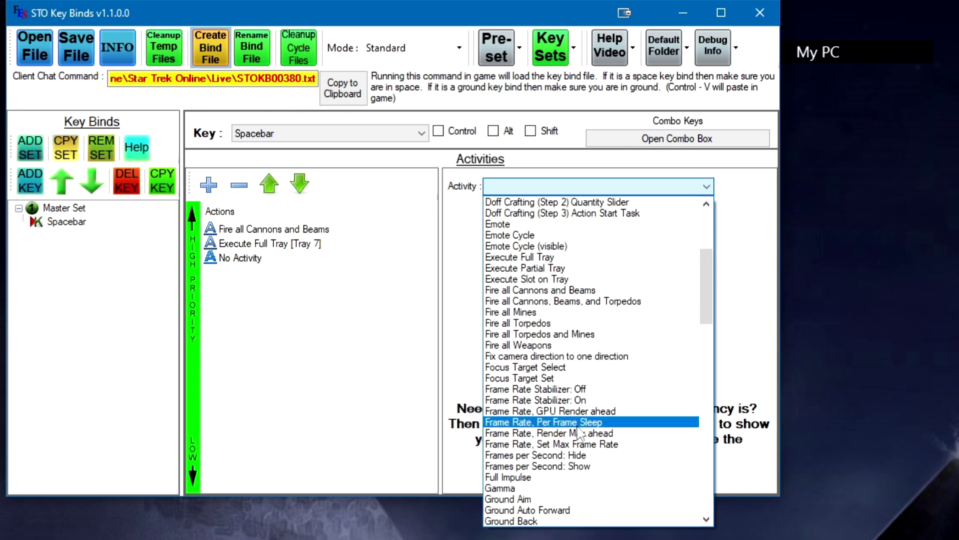
scroll(574, 439, down, 1)
scroll(560, 349, up, 1)
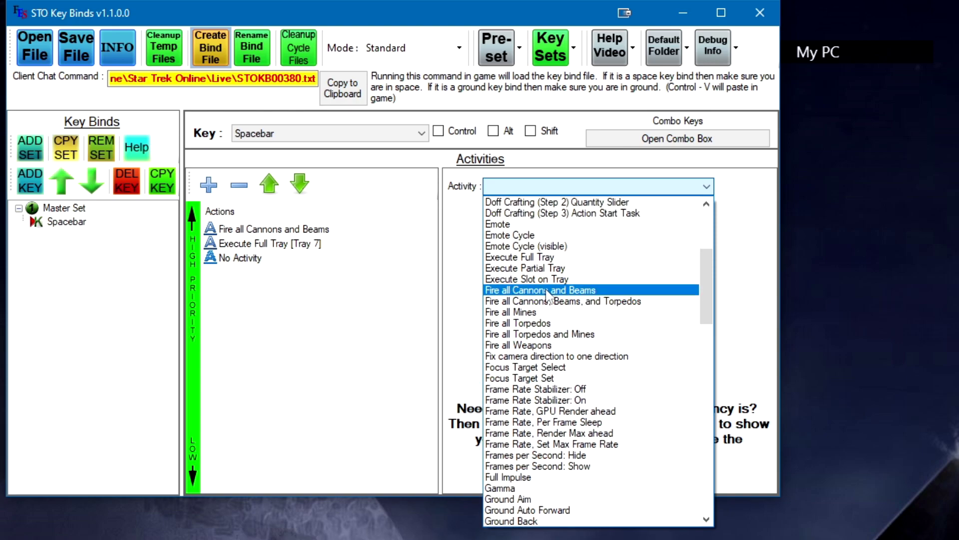
click(570, 256)
click(523, 215)
click(499, 309)
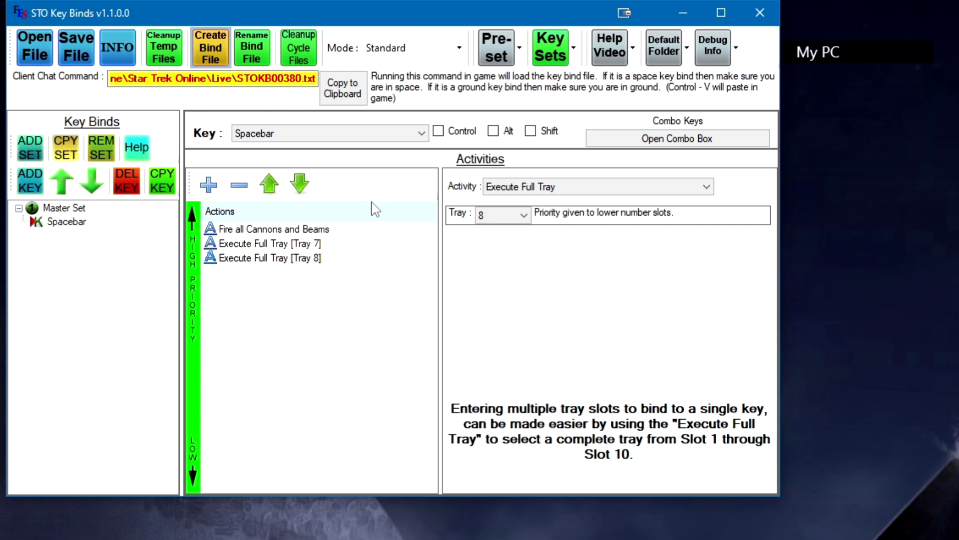
- Move the tray 8 action above the tray 7 action and back down, and delete it from the Spacebar keybind
click(276, 189)
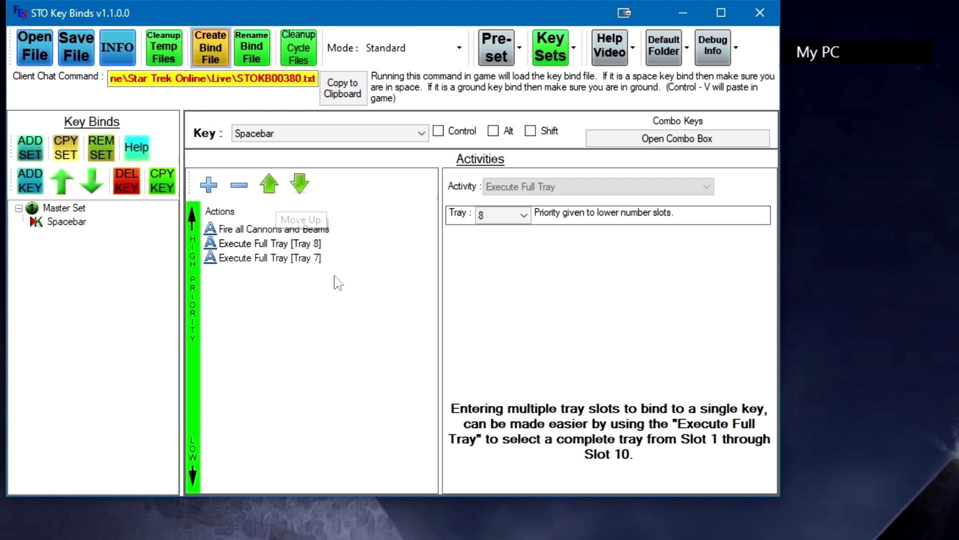
click(300, 189)
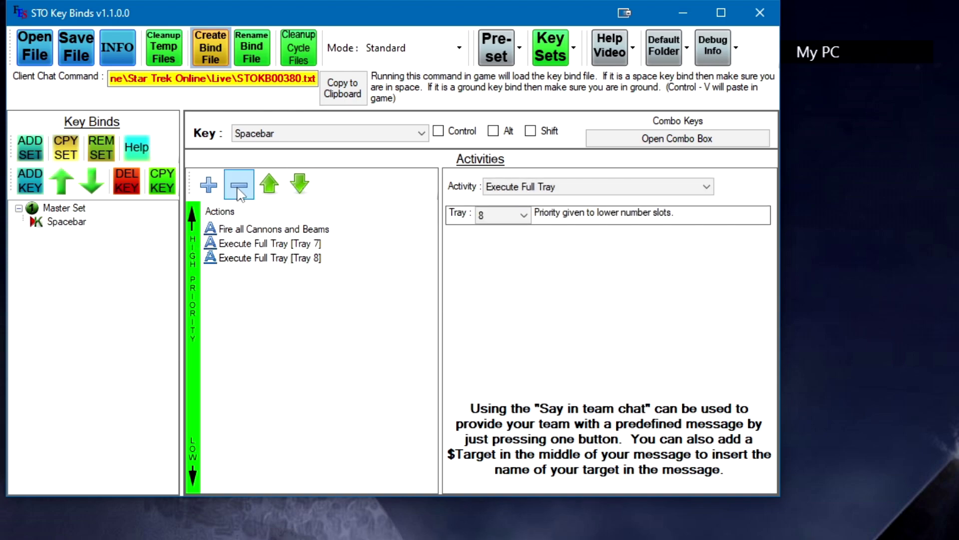
click(264, 244)
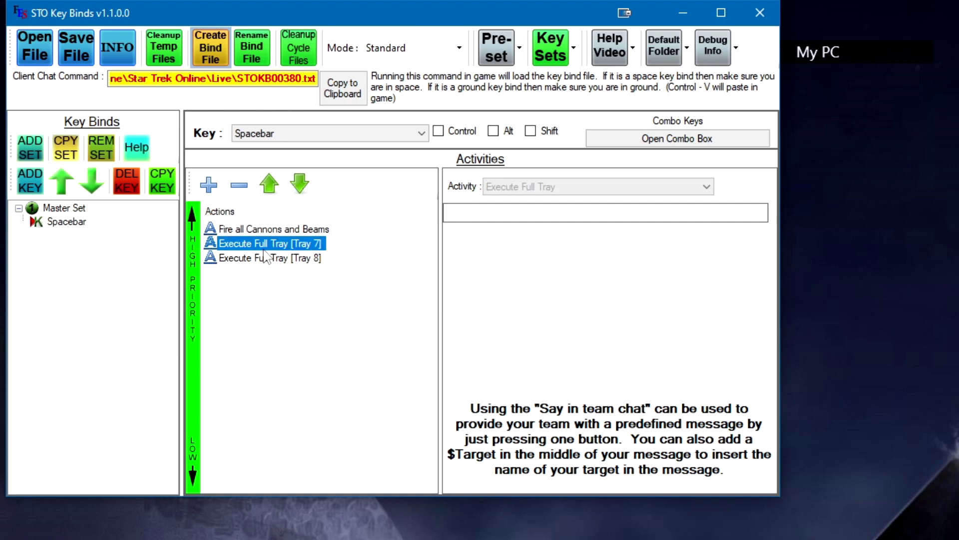
click(266, 258)
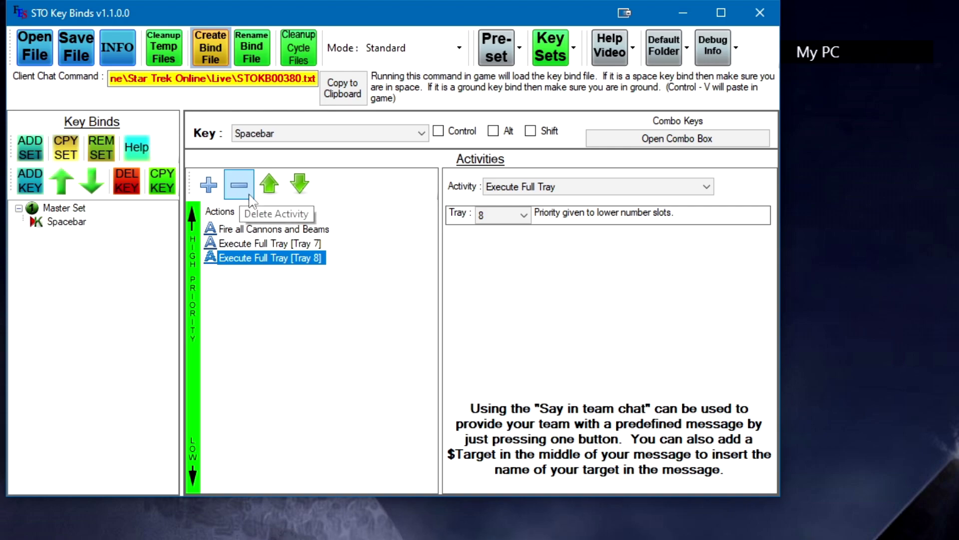
click(251, 197)
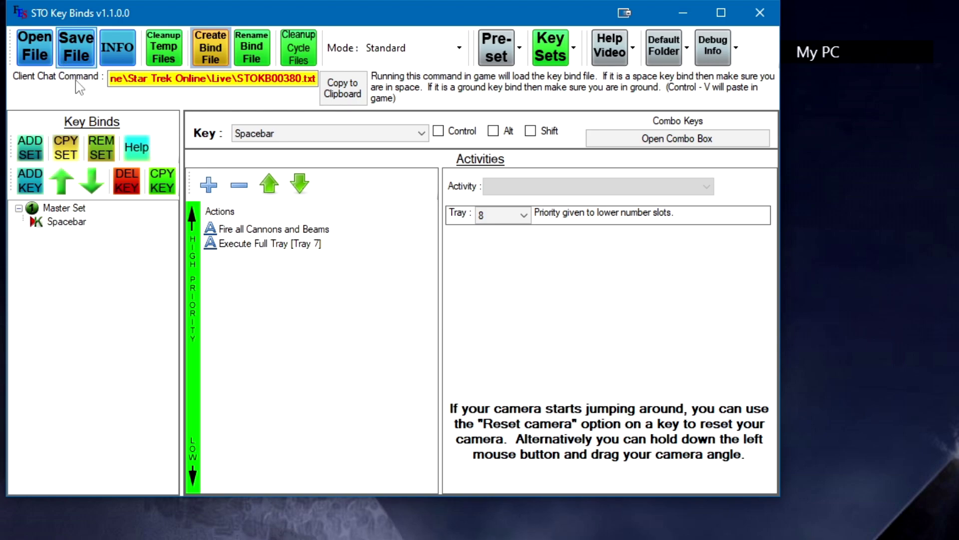
- Create the bind file from the Spacebar keybind and copy its client chat command to the clipboard
click(210, 50)
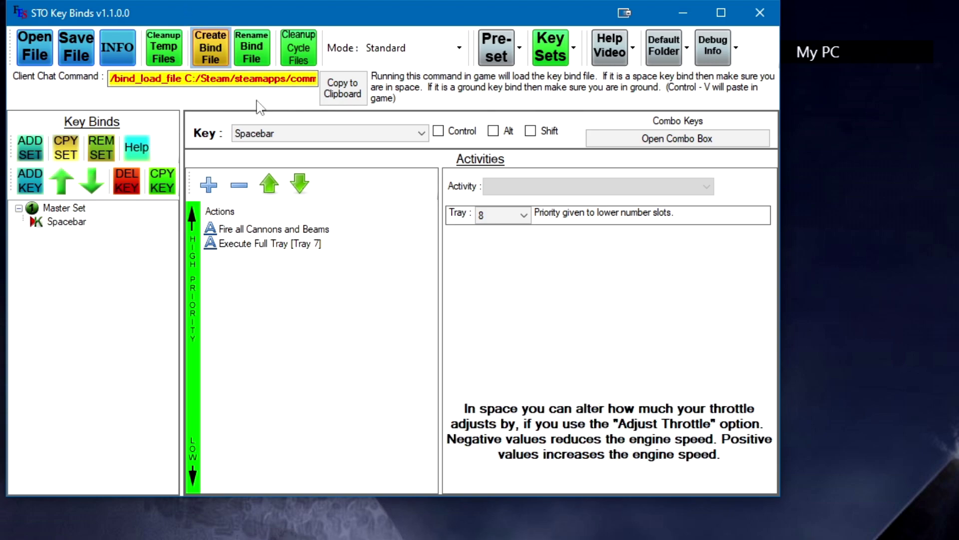
click(362, 93)
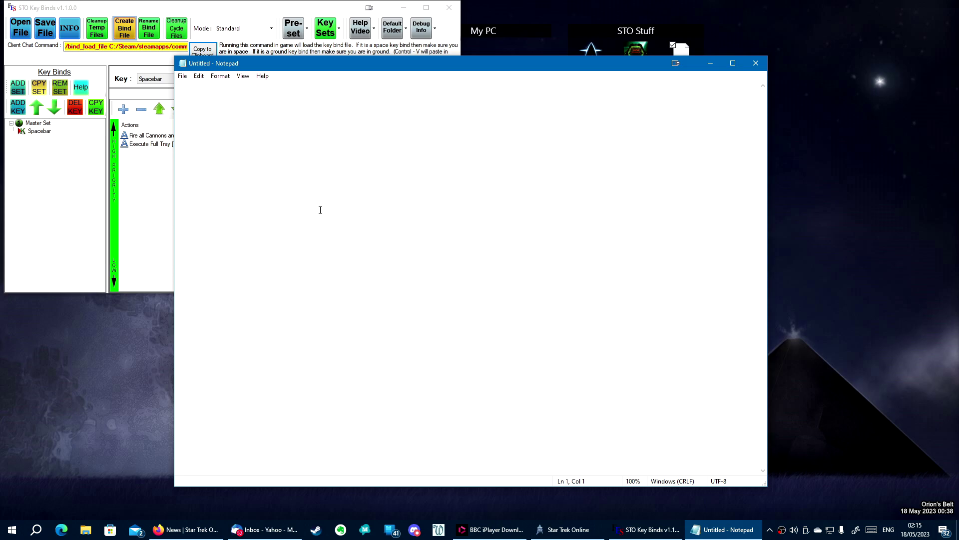
- Paste the copied bind-load command into an empty Notepad document to inspect it, and close the document without saving
text(/bind_load_file C:/Steam/steamapps/common/Star Trek Online\Star Trek Online\Live\STOKB03511.txt)
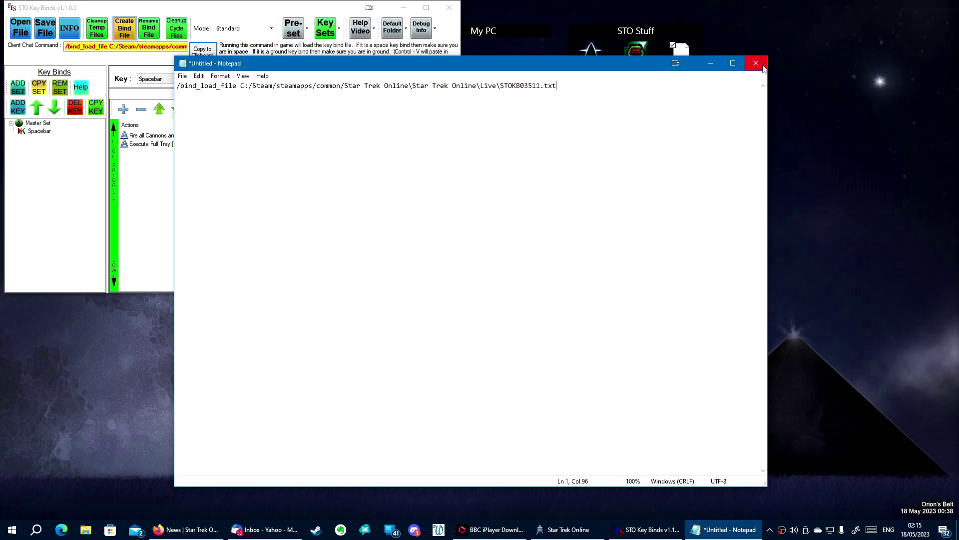
click(762, 67)
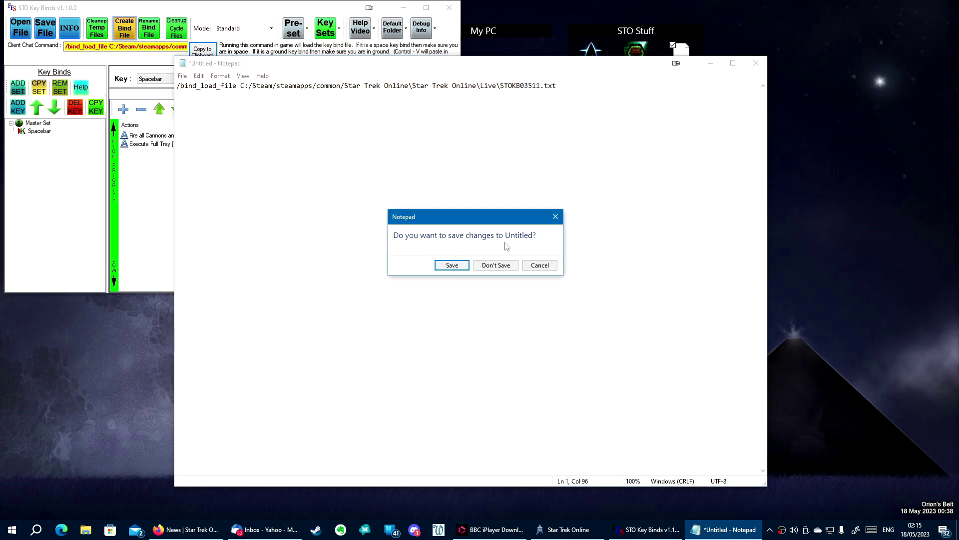
click(506, 265)
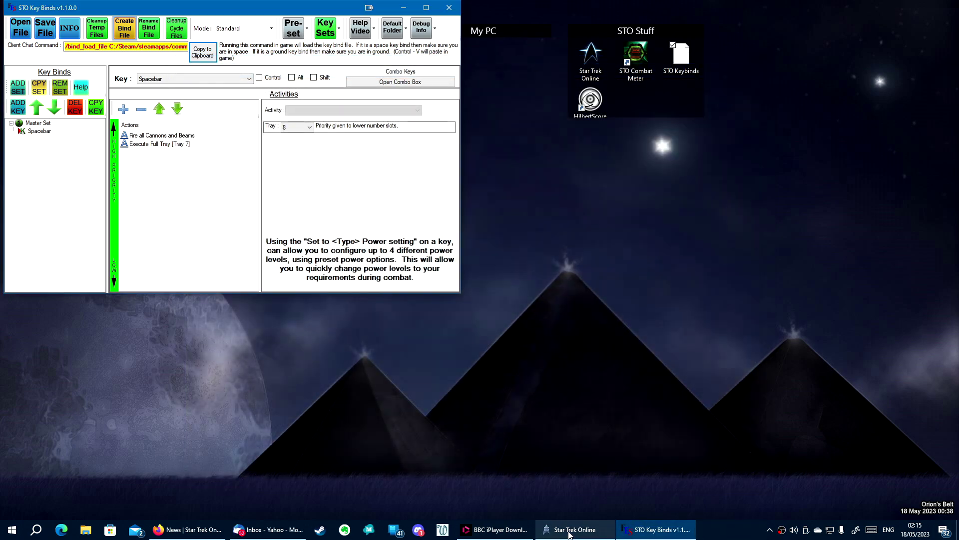
- Switch to Star Trek Online and load the bind file by submitting the copied command in local chat
click(571, 530)
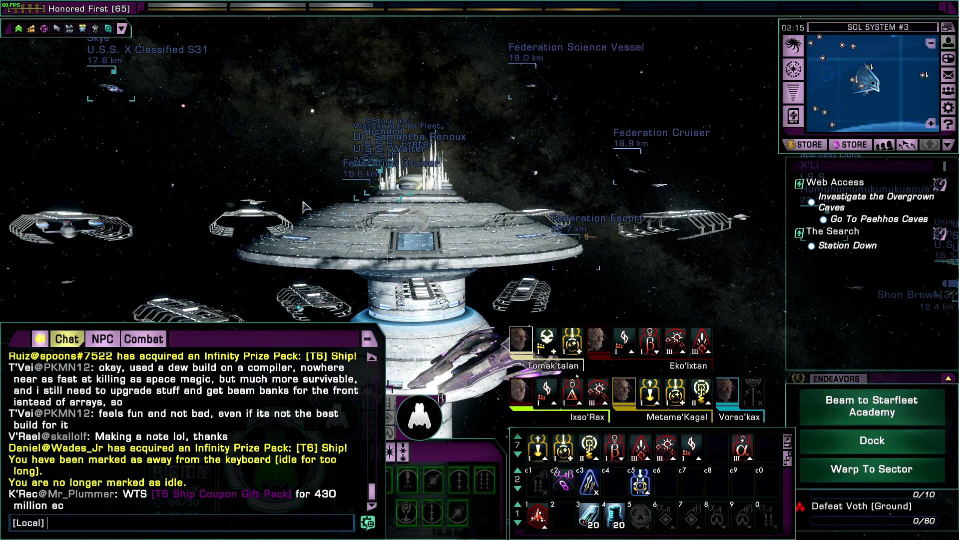
key(ctrl+v)
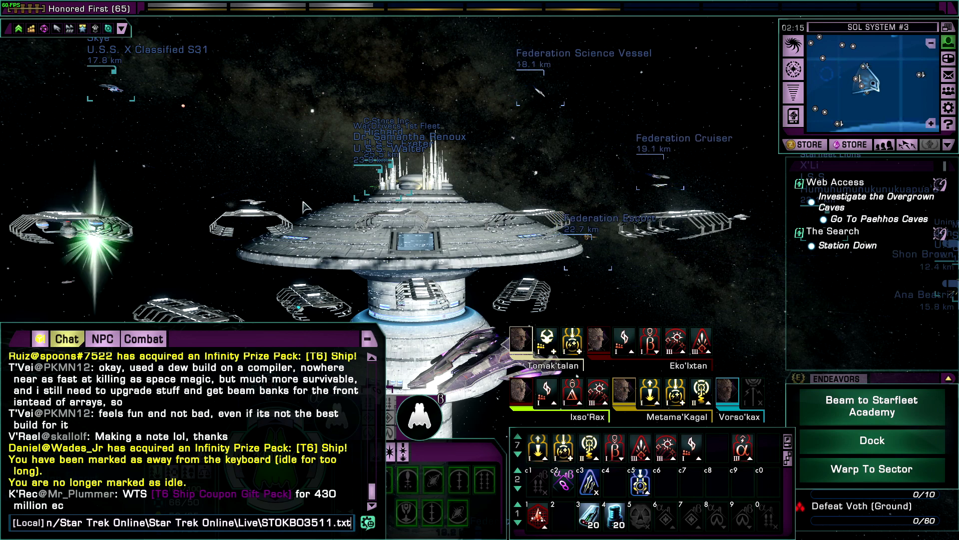
key(Return)
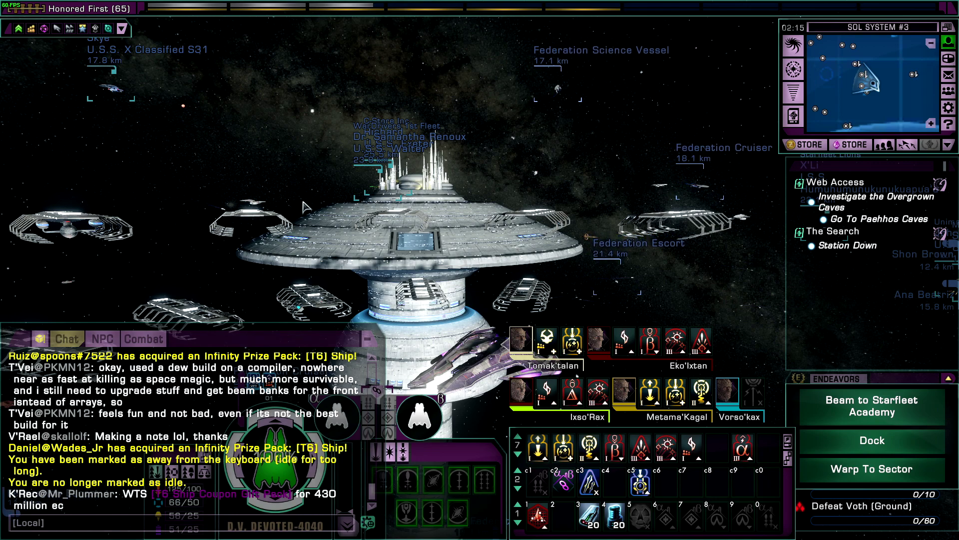
- Test the loaded Spacebar keybind by triggering it repeatedly to run through the abilities in tray 7
key(space)
key(space)
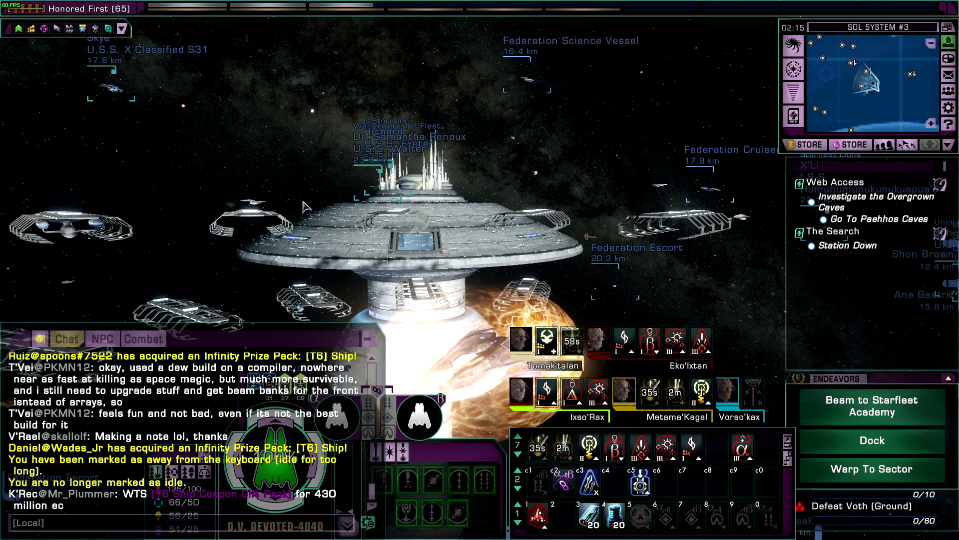
key(space)
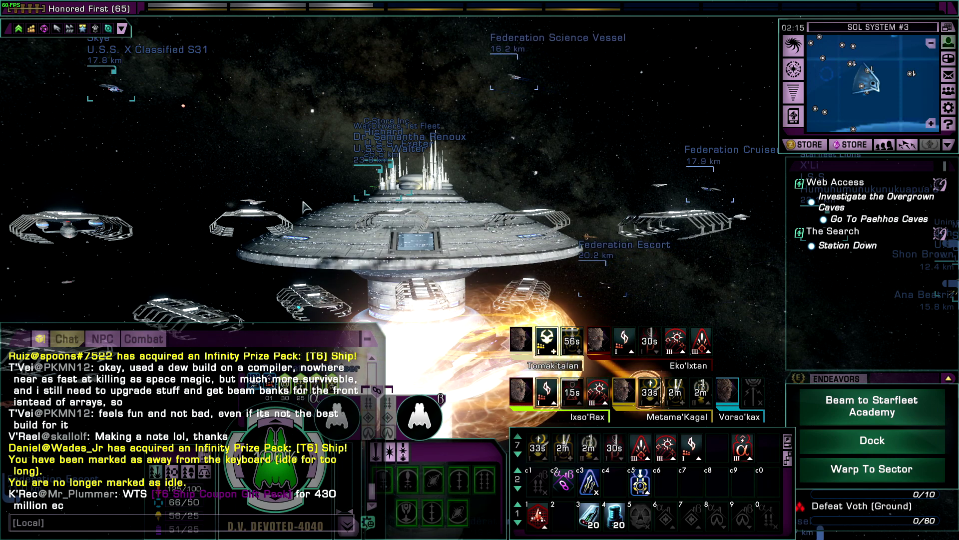
key(space)
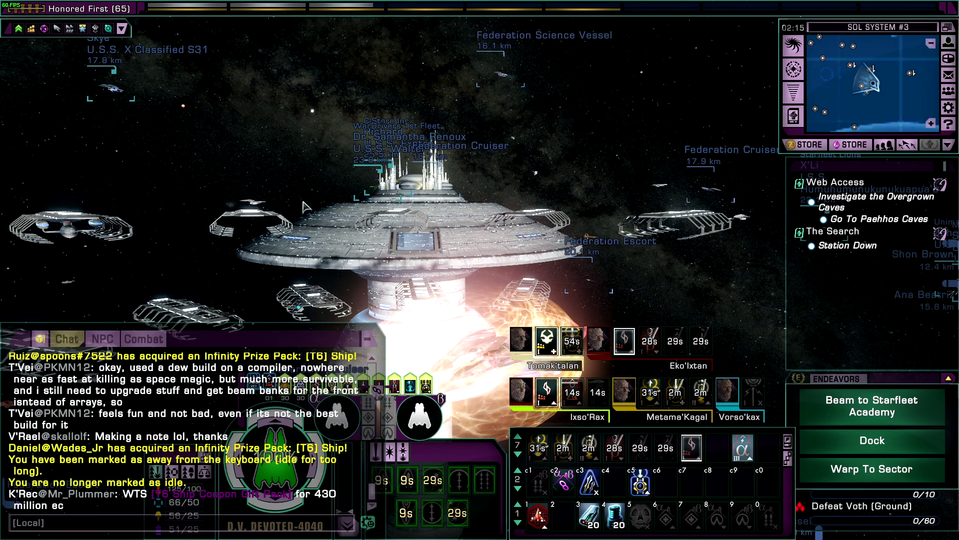
key(space)
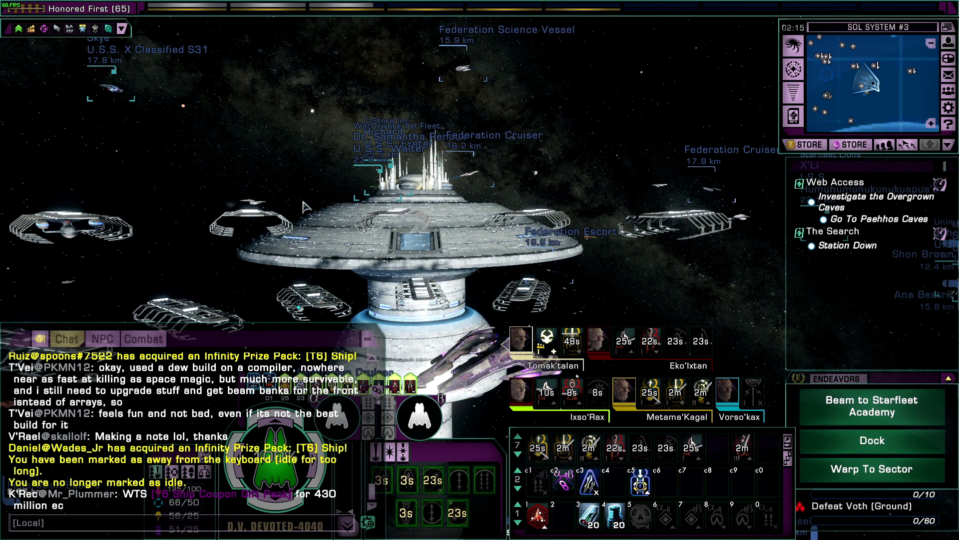
drag(303, 206, 449, 215)
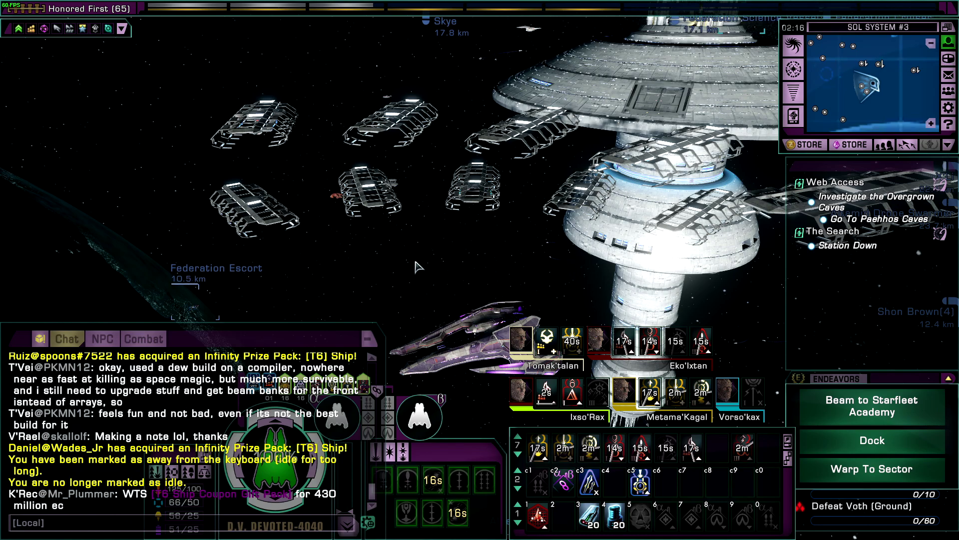
drag(428, 267, 446, 271)
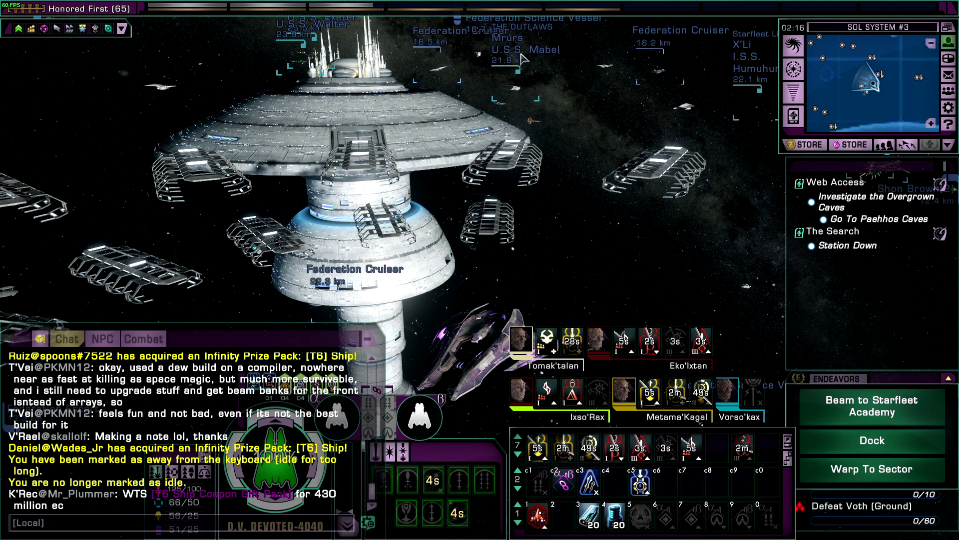
key(Return)
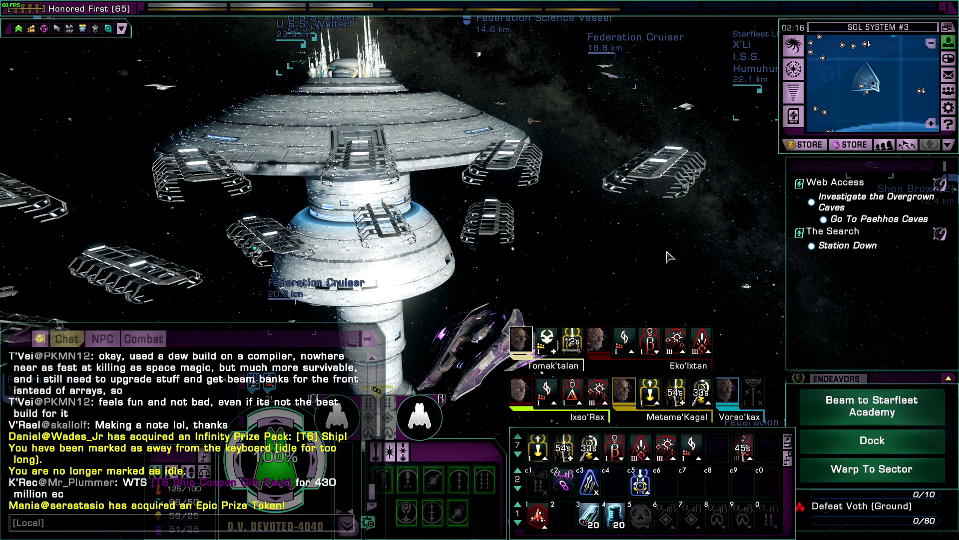
drag(590, 267, 644, 457)
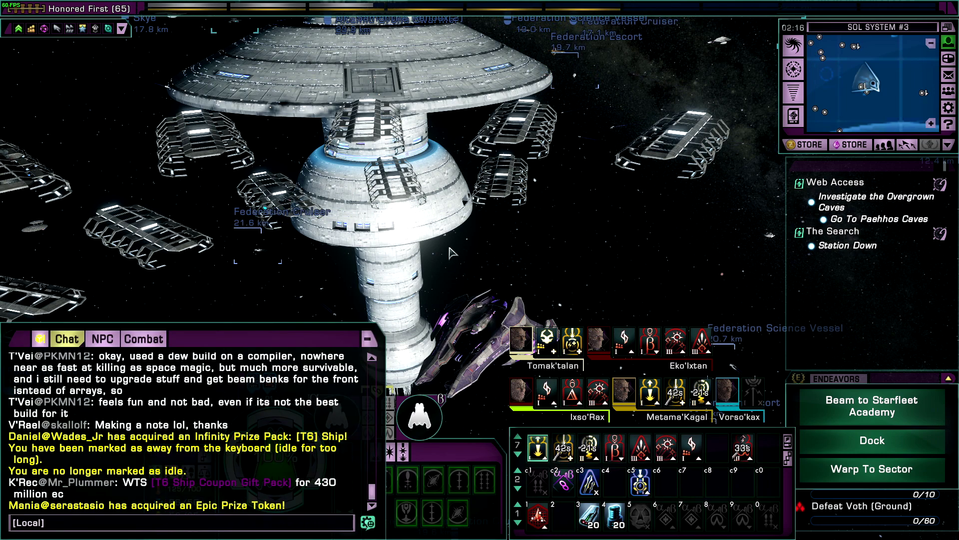
key(Return)
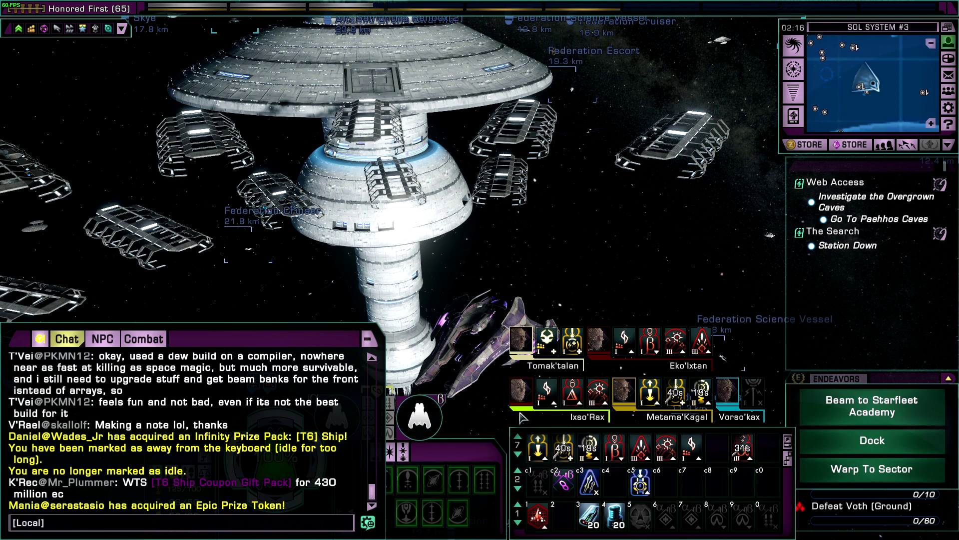
drag(506, 285, 528, 245)
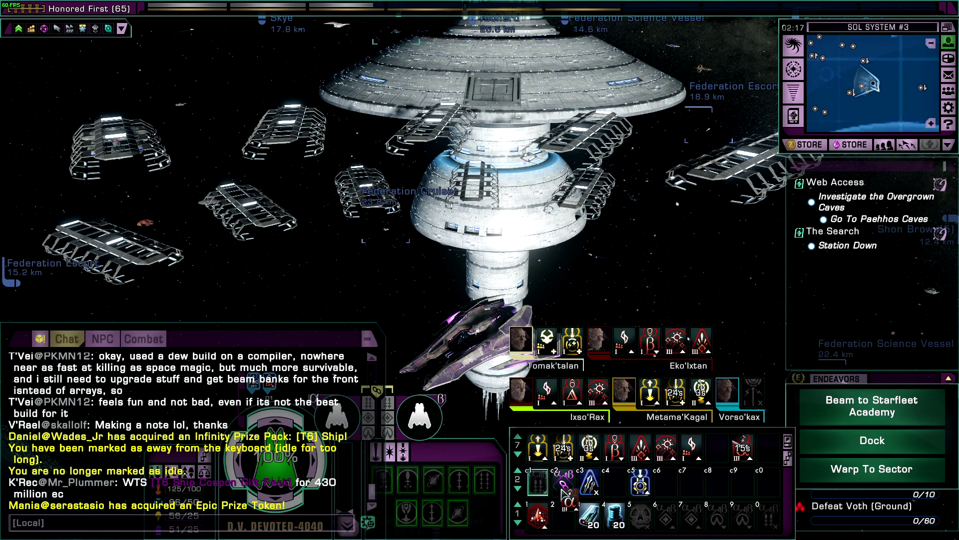
- Move the α III ability from the ninth slot of tray 7 to slot 2 of tray 1
drag(567, 524, 565, 522)
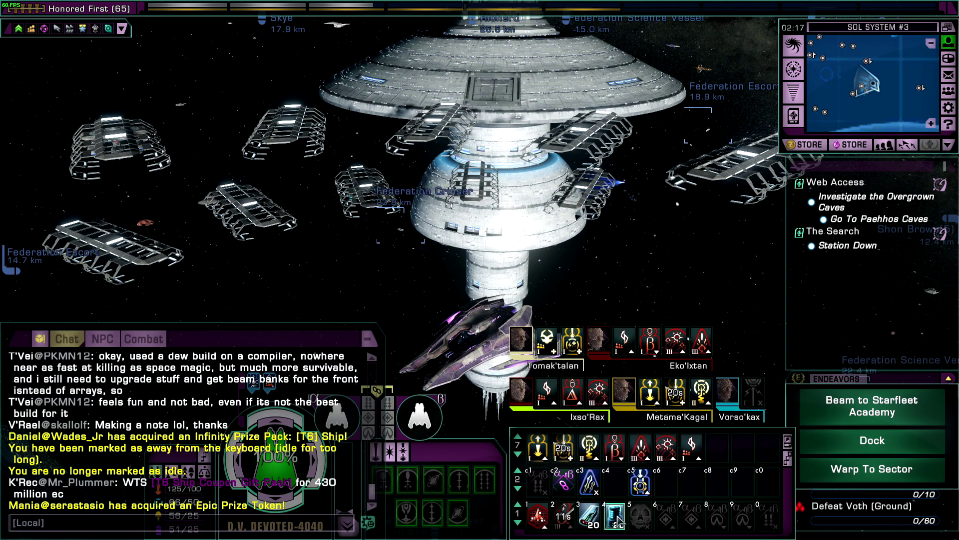
mouse_move(590, 514)
mouse_down()
mouse_move(760, 452)
mouse_move(555, 458)
mouse_move(586, 517)
mouse_up()
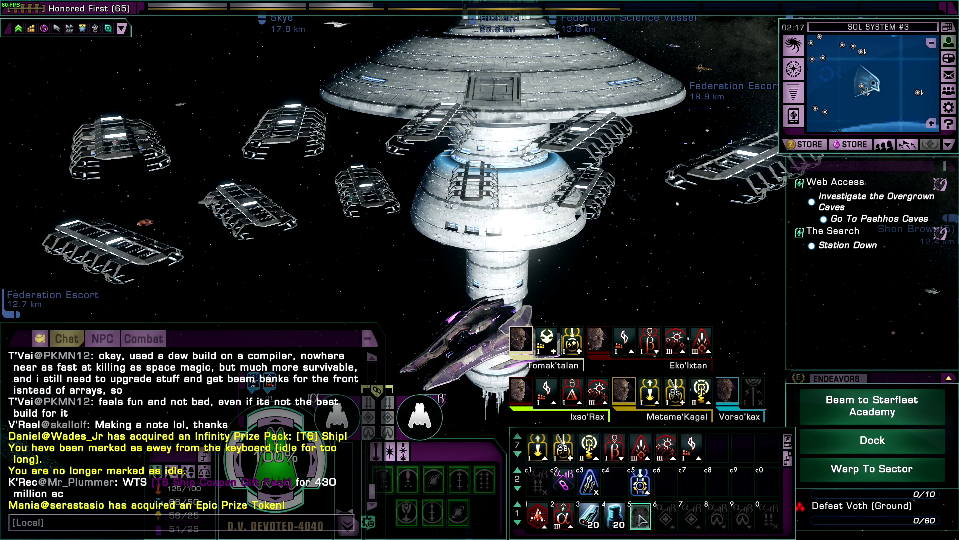
mouse_move(641, 520)
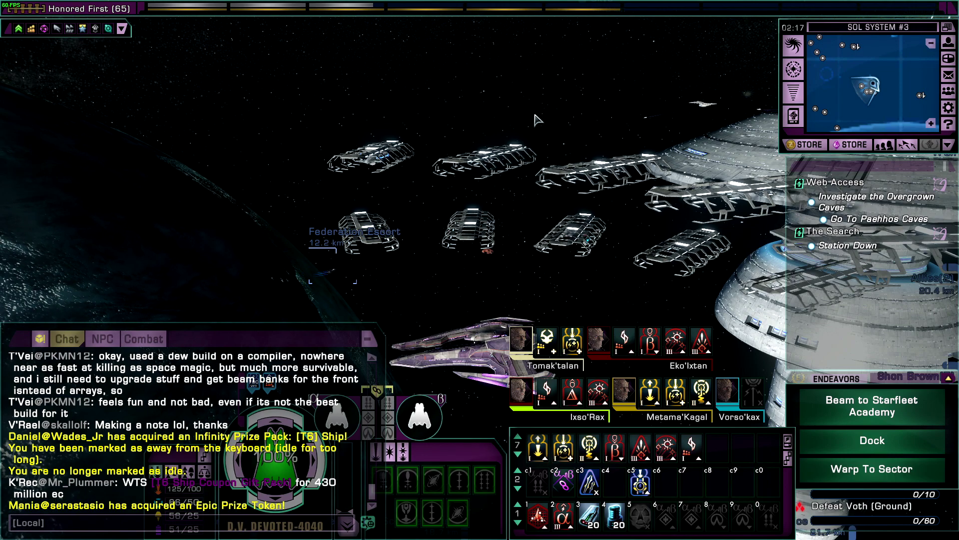
key(Return)
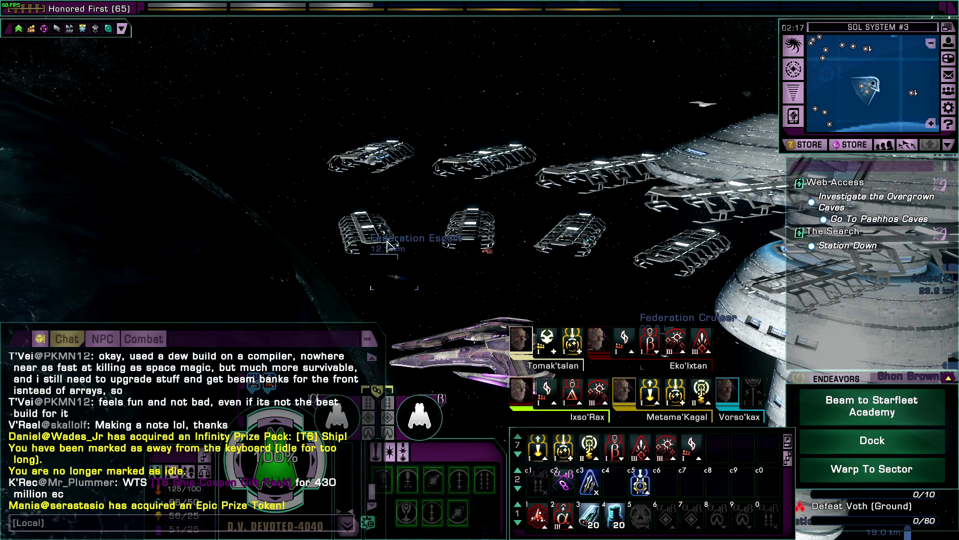
drag(224, 229, 448, 220)
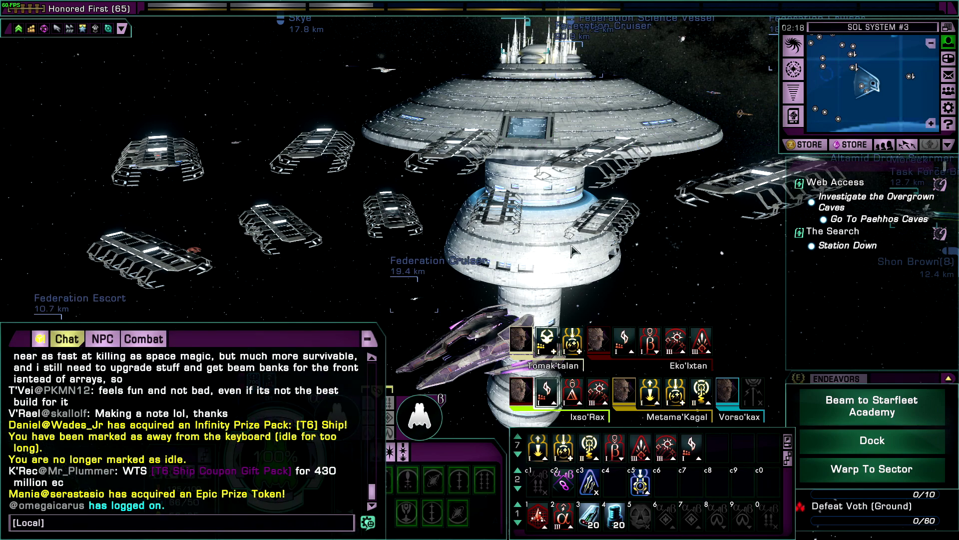
drag(564, 260, 740, 348)
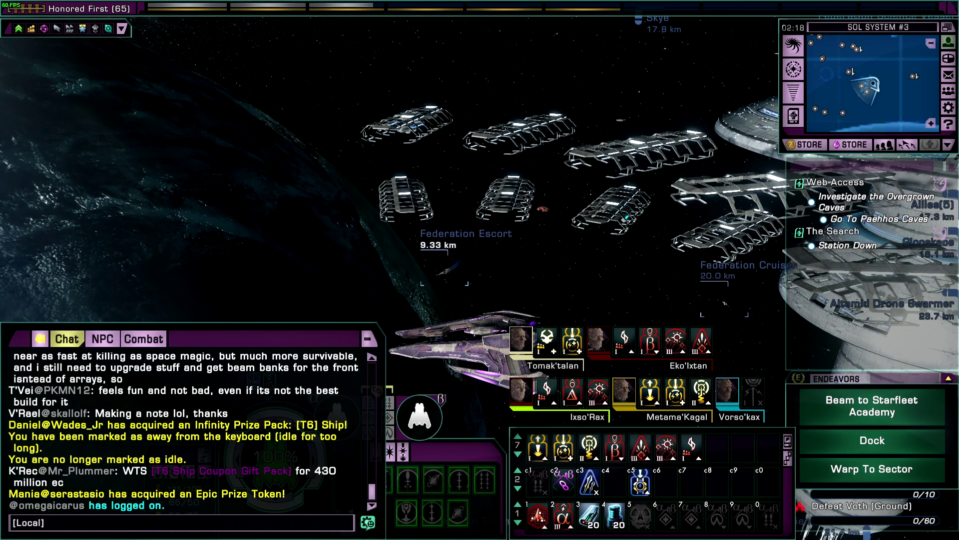
drag(515, 269, 515, 268)
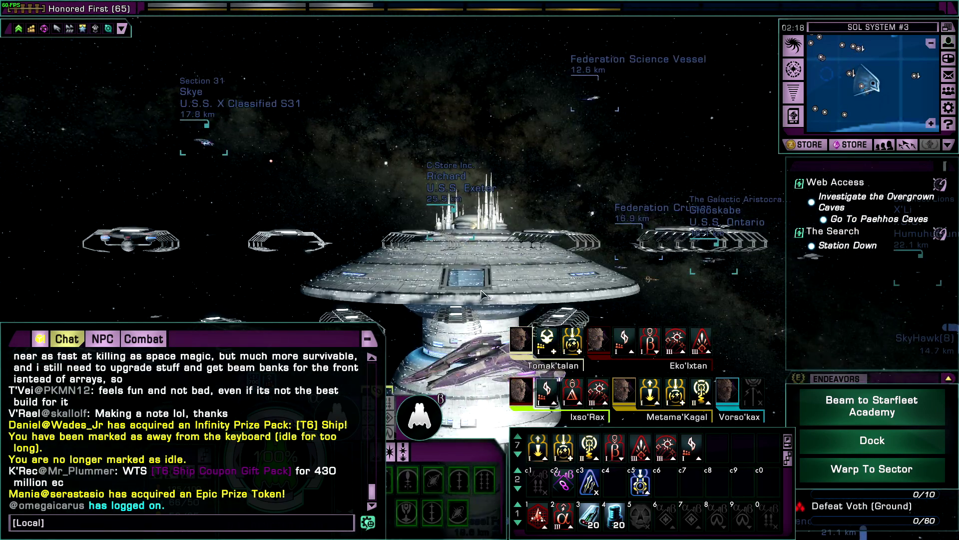